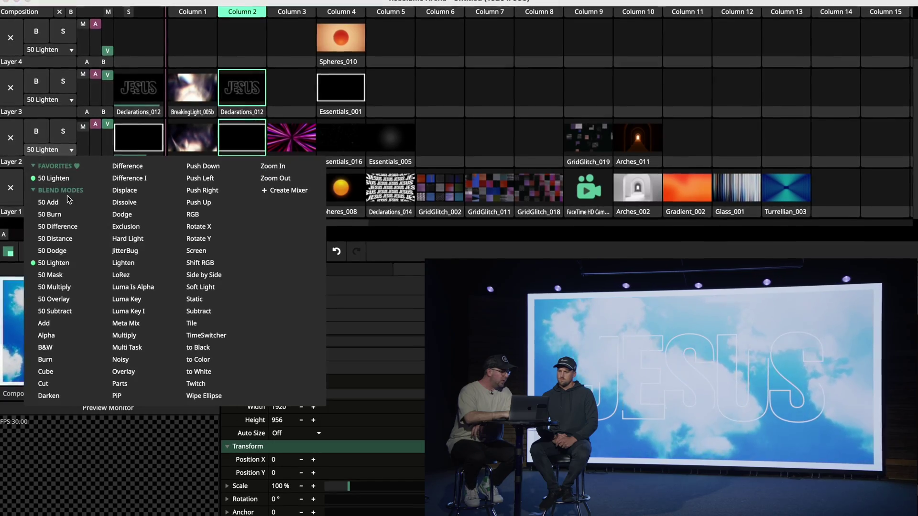
Blend Layer 2 with 50 Difference and launch the JESUS text column of visuals
left_click(51, 286)
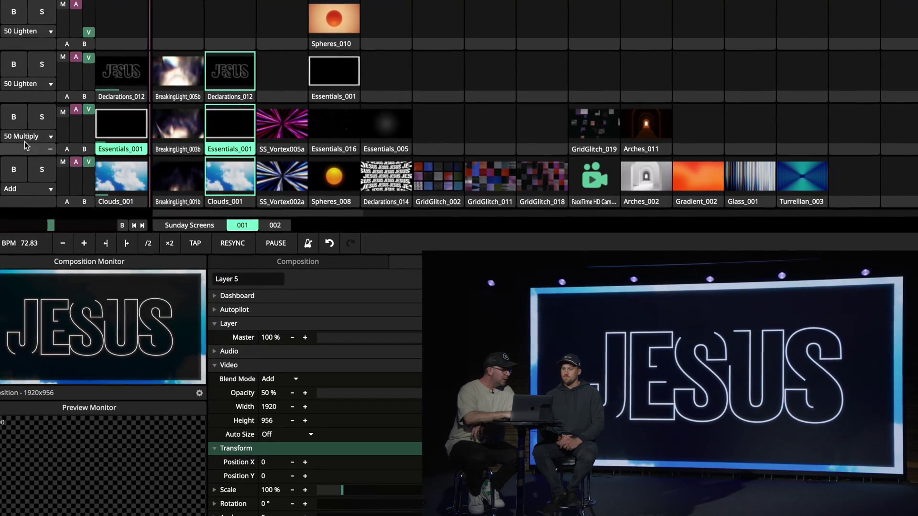
left_click(25, 142)
left_click(164, 150)
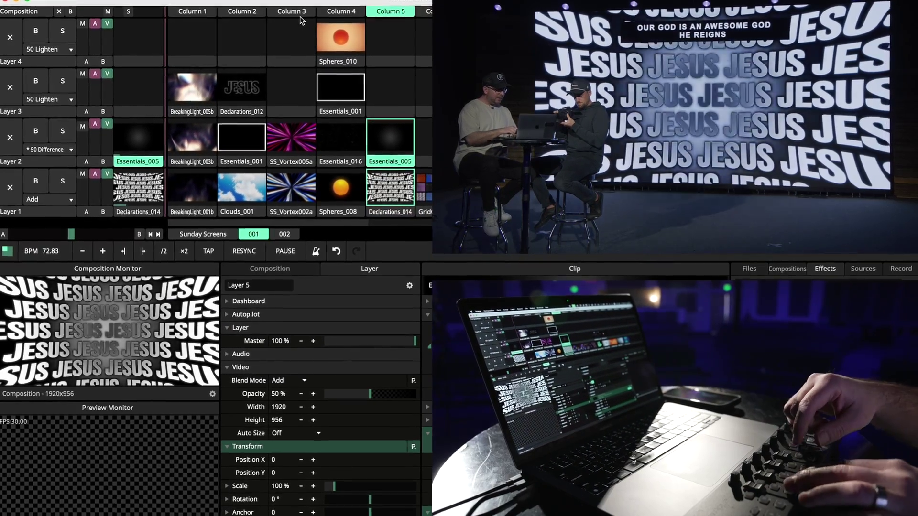
left_click(301, 18)
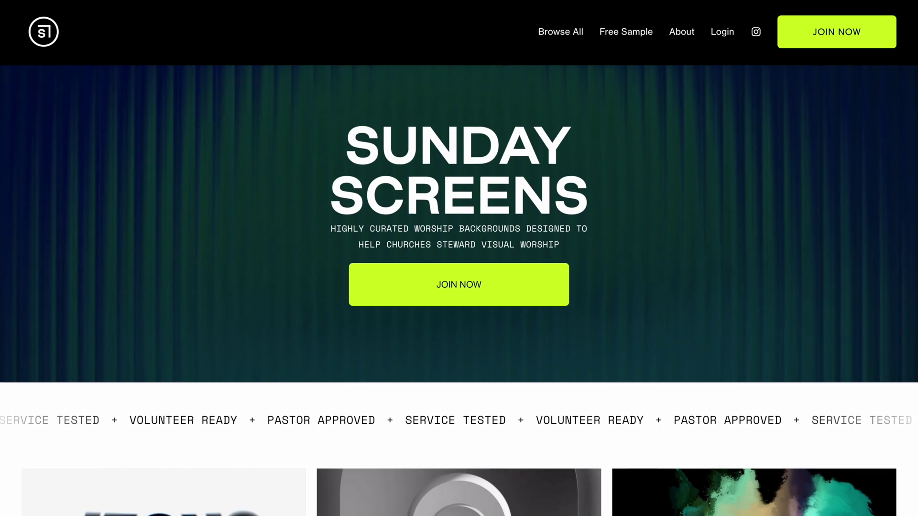
scroll(459, 288, "down", 2)
scroll(459, 287, "down", 1)
scroll(459, 287, "down", 1)
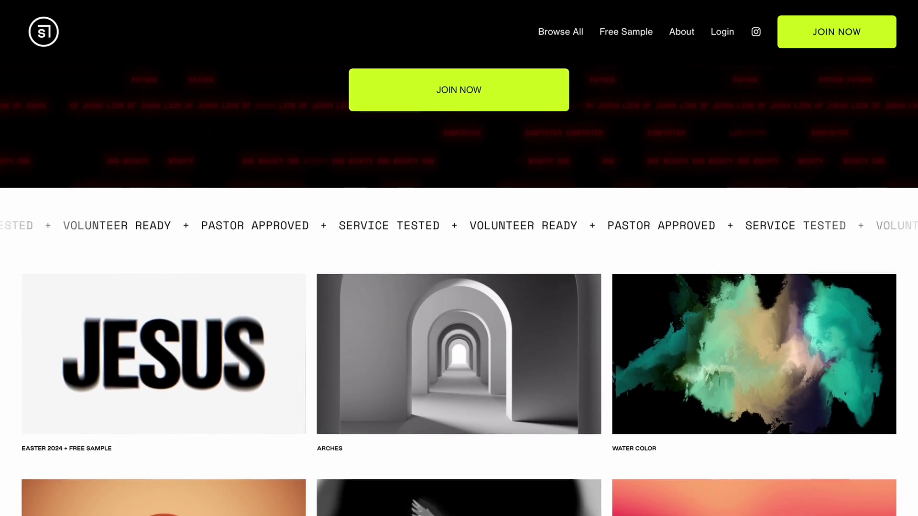
scroll(459, 287, "down", 1)
scroll(459, 287, "down", 4)
scroll(459, 287, "down", 1)
scroll(459, 287, "down", 1)
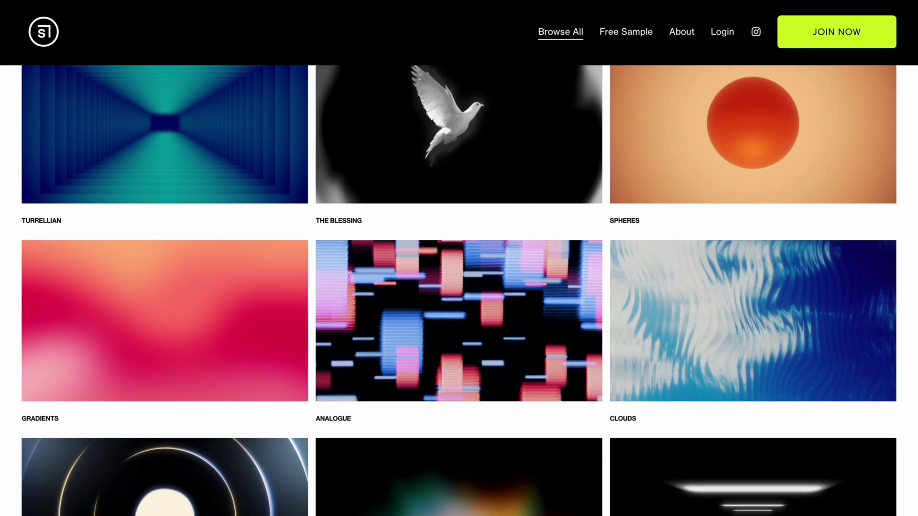
scroll(458, 287, "down", 1)
scroll(459, 287, "down", 1)
scroll(460, 286, "down", 1)
scroll(459, 287, "down", 1)
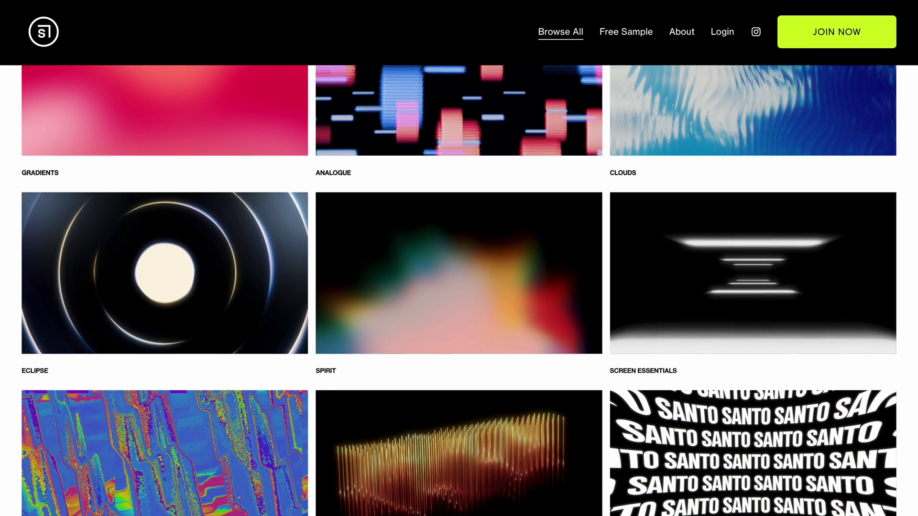
scroll(458, 287, "down", 1)
scroll(458, 287, "down", 1)
scroll(459, 287, "down", 1)
scroll(459, 287, "down", 1)
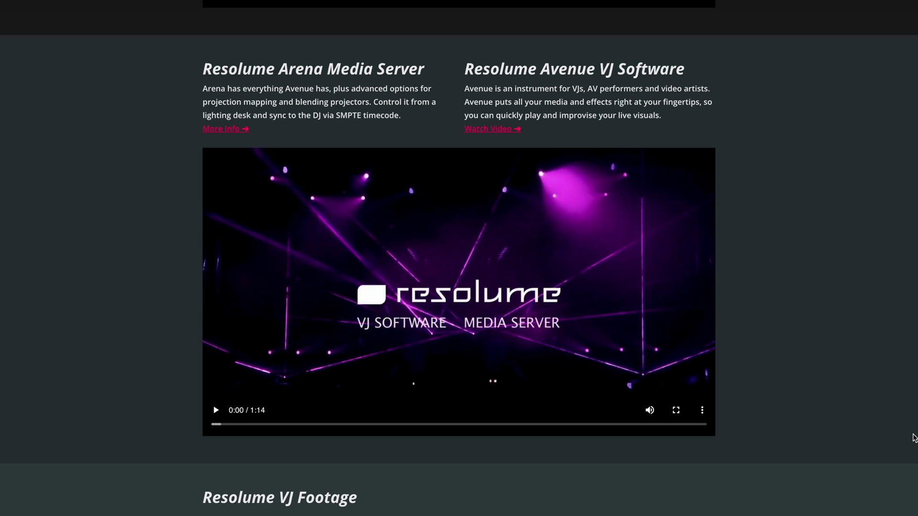
scroll(915, 438, "down", 2)
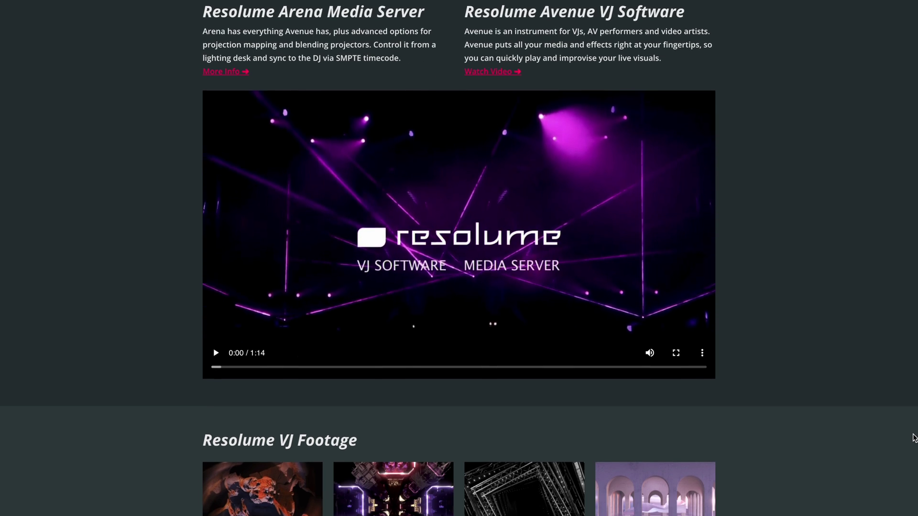
scroll(913, 438, "down", 2)
scroll(914, 438, "down", 3)
scroll(915, 438, "down", 1)
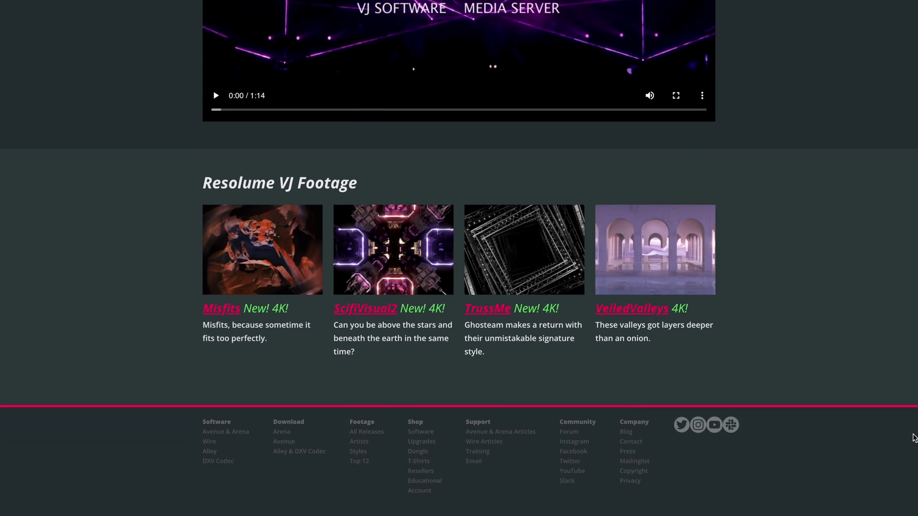
scroll(914, 437, "up", 10)
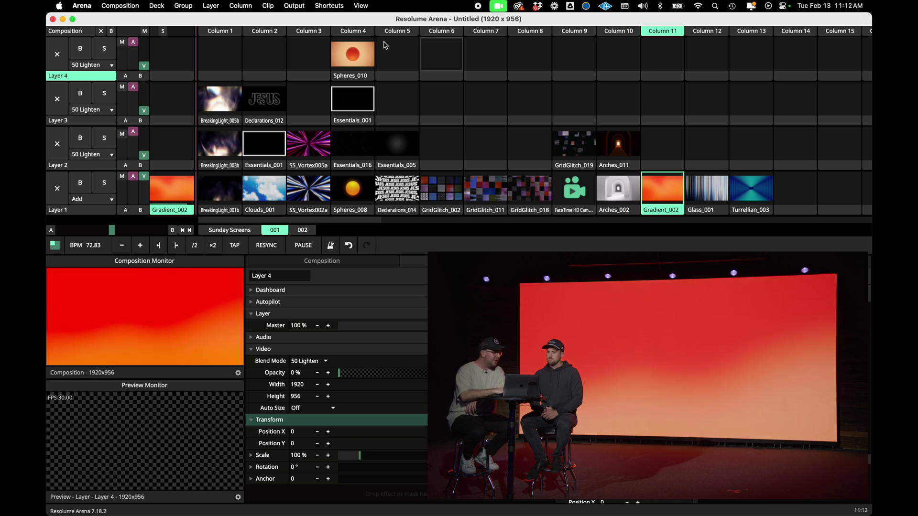
Launch the sphere, vortex, clouds, BreakingLight, JESUS and GridGlitch columns in turn, ending on clouds
left_click(347, 31)
left_click(315, 31)
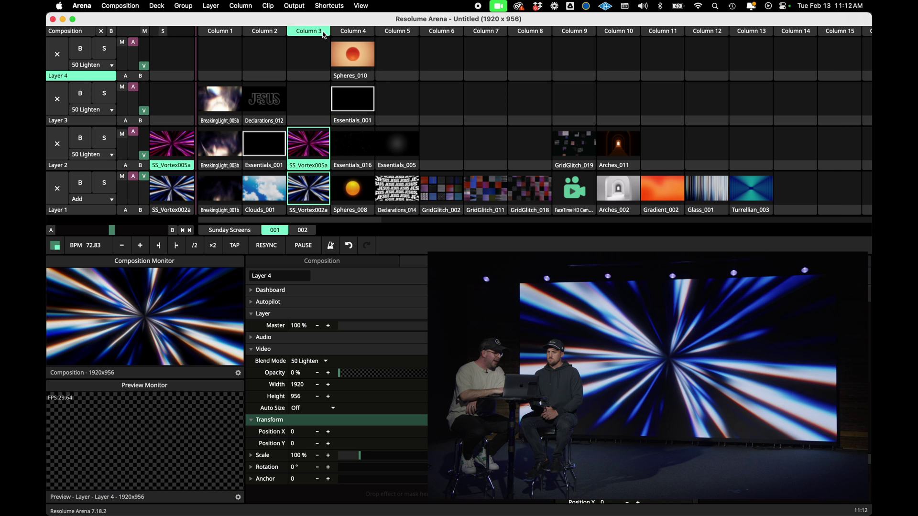
left_click(265, 31)
left_click(230, 33)
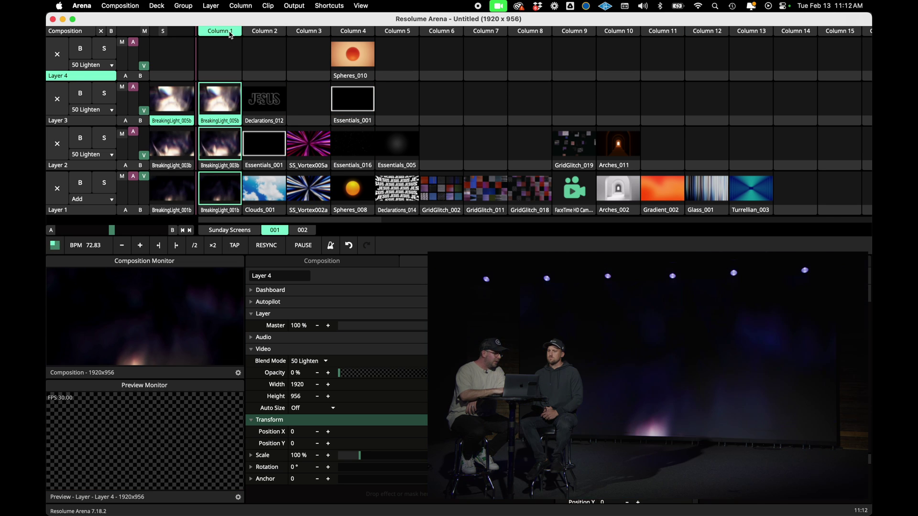
left_click(402, 31)
left_click(440, 31)
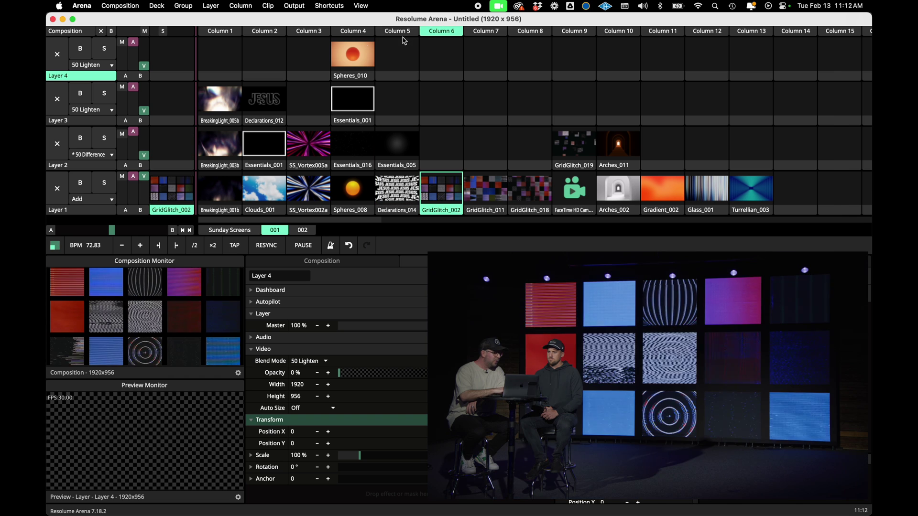
left_click(228, 33)
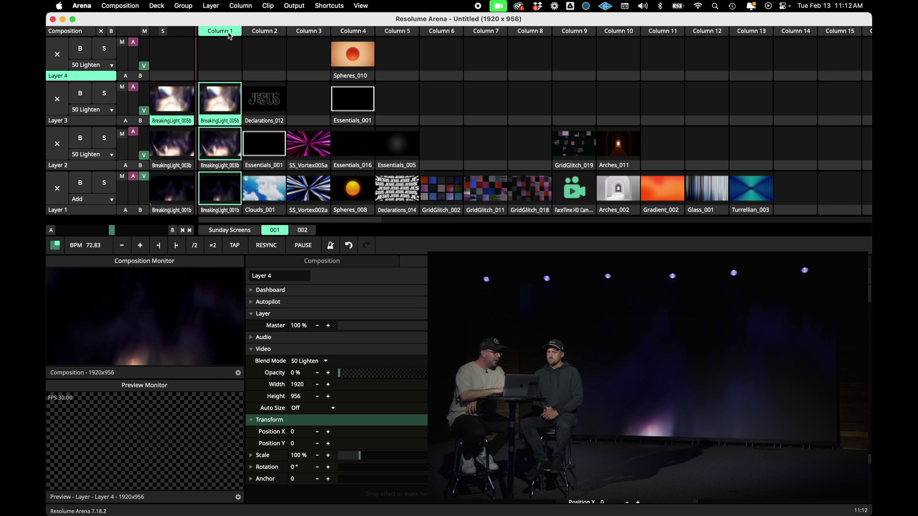
left_click(274, 32)
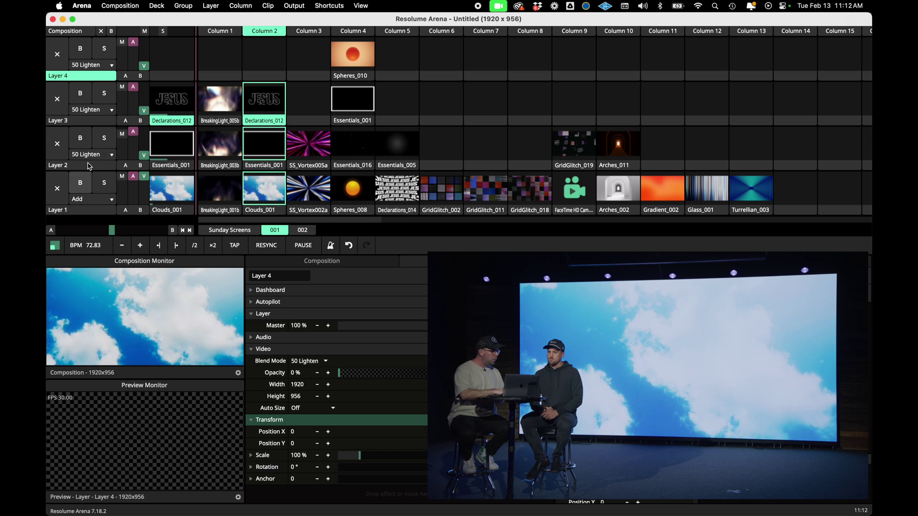
Insert a new empty layer above Layer 4 via its header menu
right_click(68, 79)
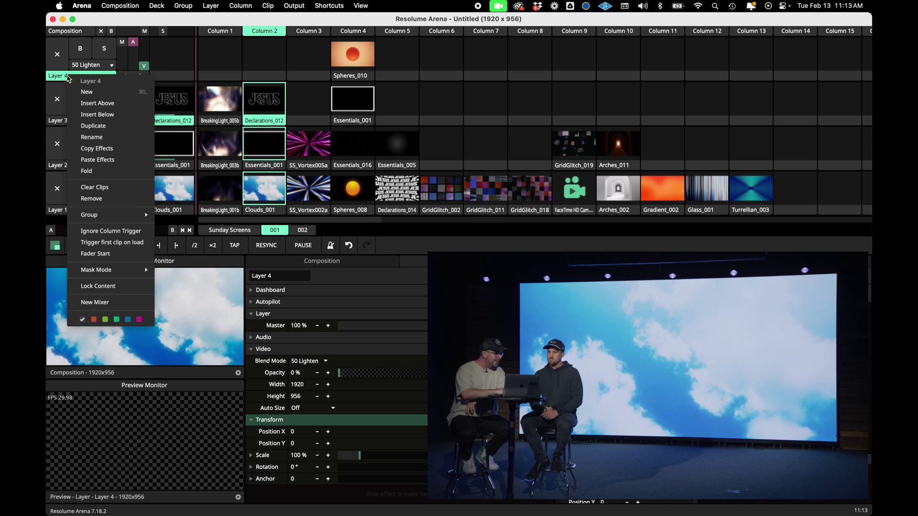
left_click(108, 104)
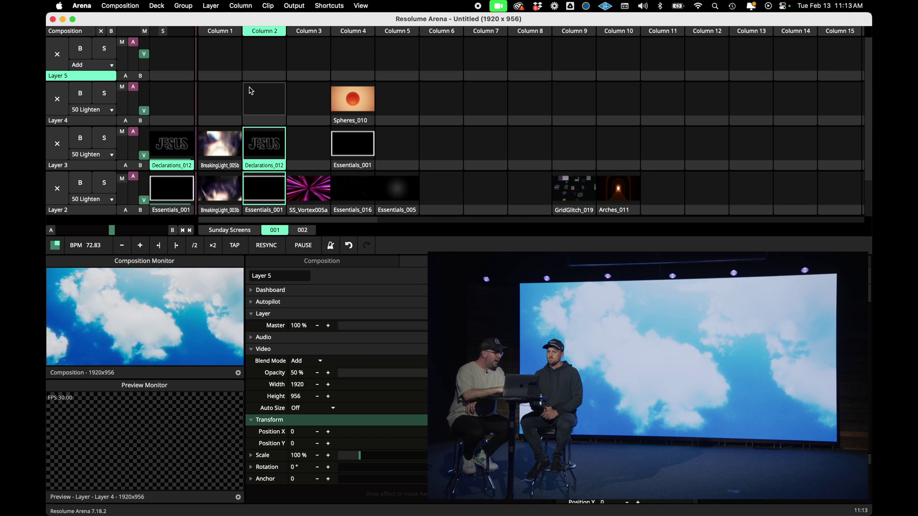
scroll(291, 96, "down", 3)
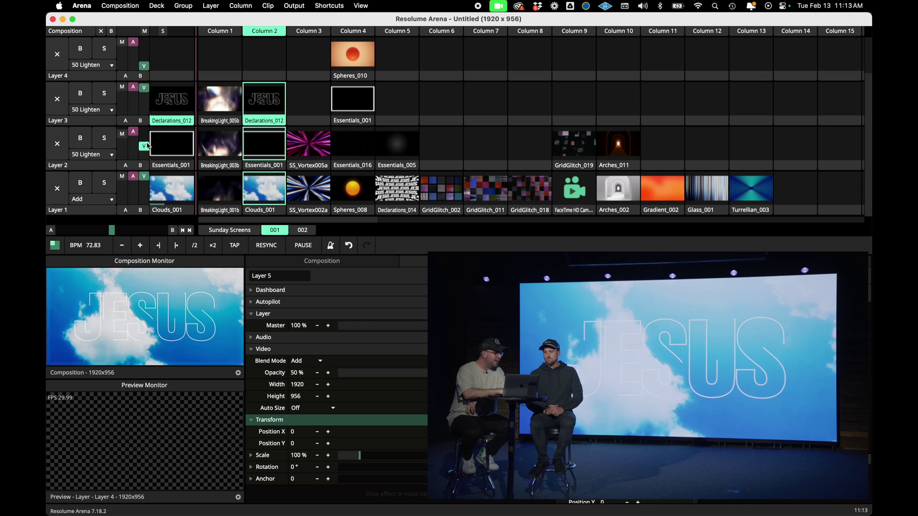
Fade Layer 2's V opacity up to full
left_click_drag(147, 146, 145, 131)
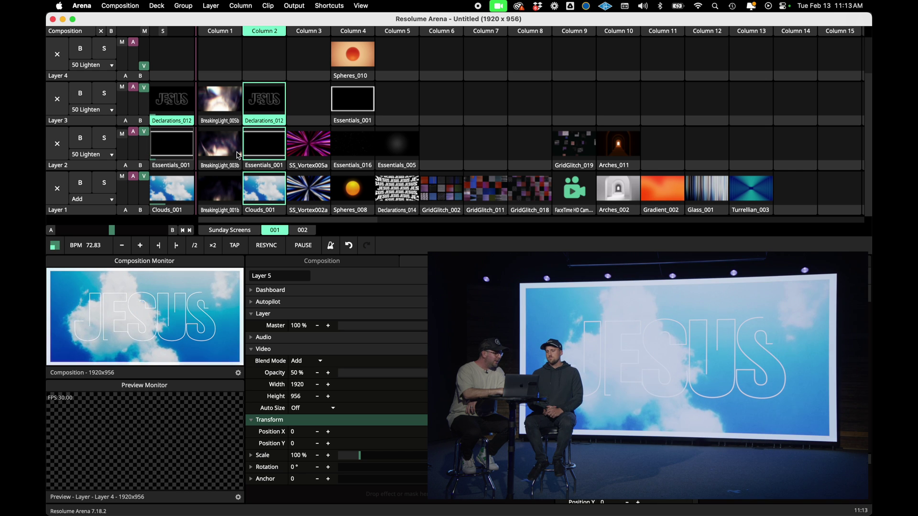
scroll(237, 155, "up", 1)
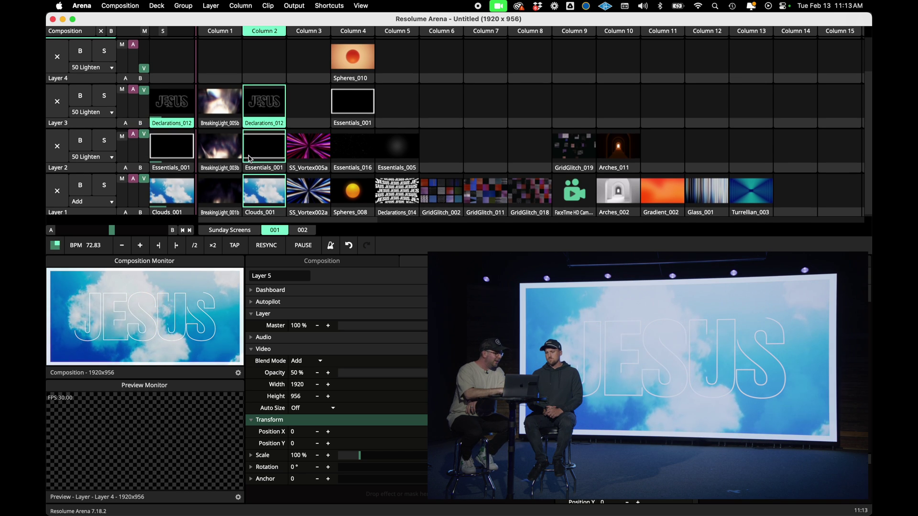
scroll(248, 158, "down", 1)
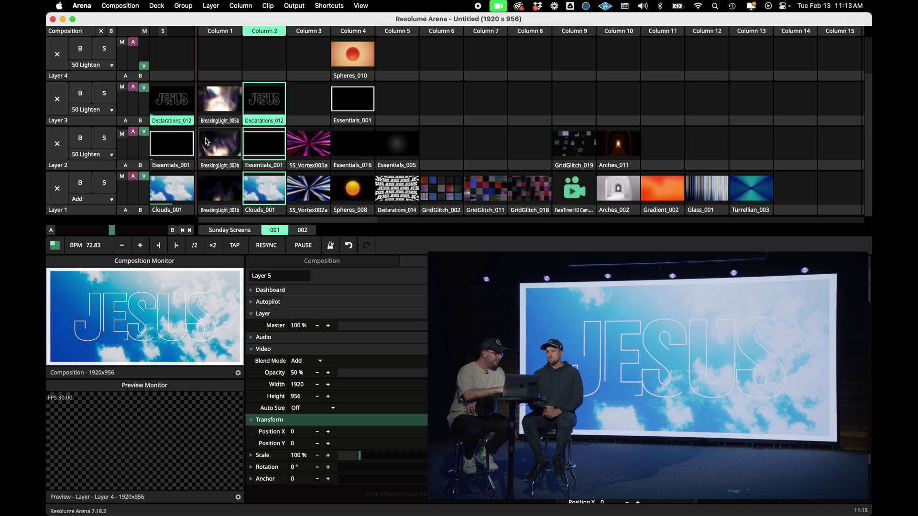
Leave Layer 3 at 50 Lighten, select Essentials_001 on Layer 2 and blend it as 50 Multiply
left_click(100, 111)
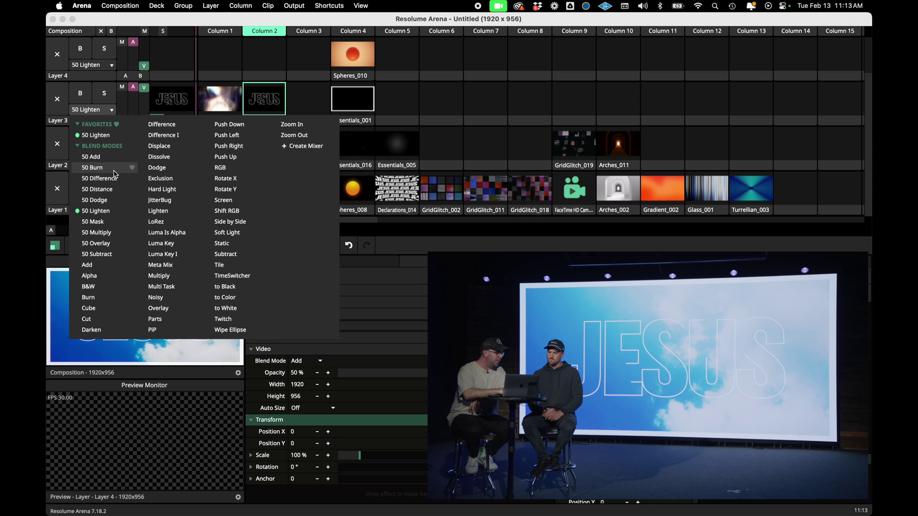
left_click(250, 38)
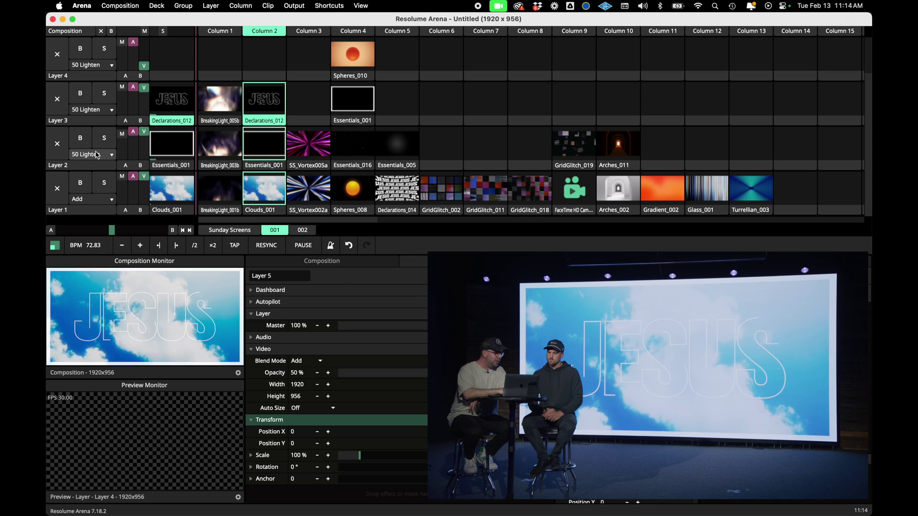
left_click(261, 148)
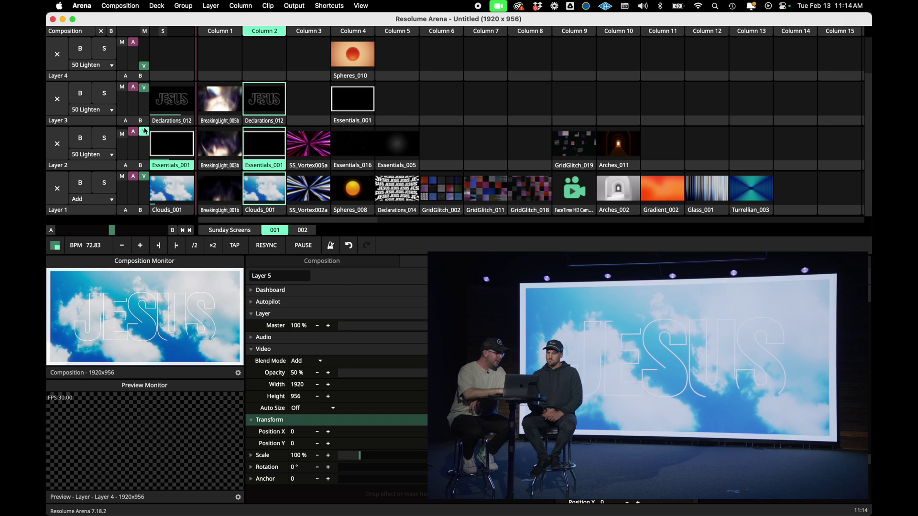
left_click(93, 155)
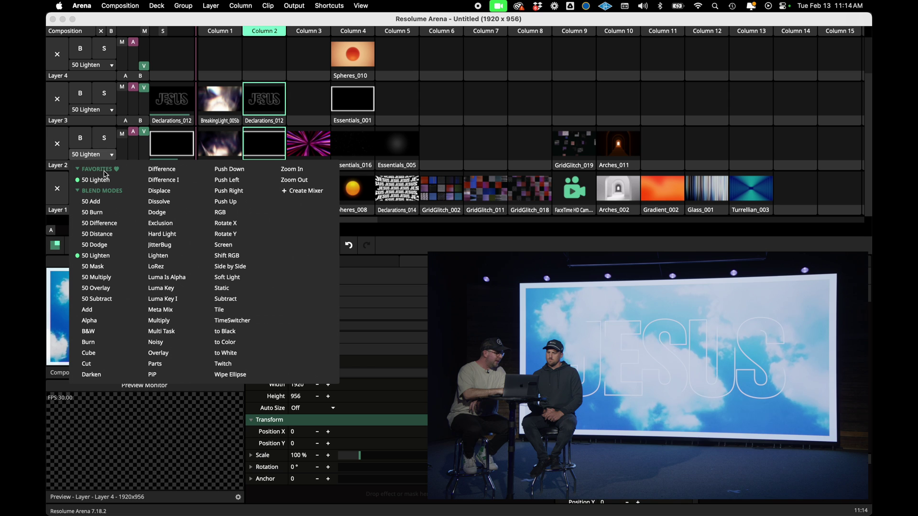
left_click(111, 277)
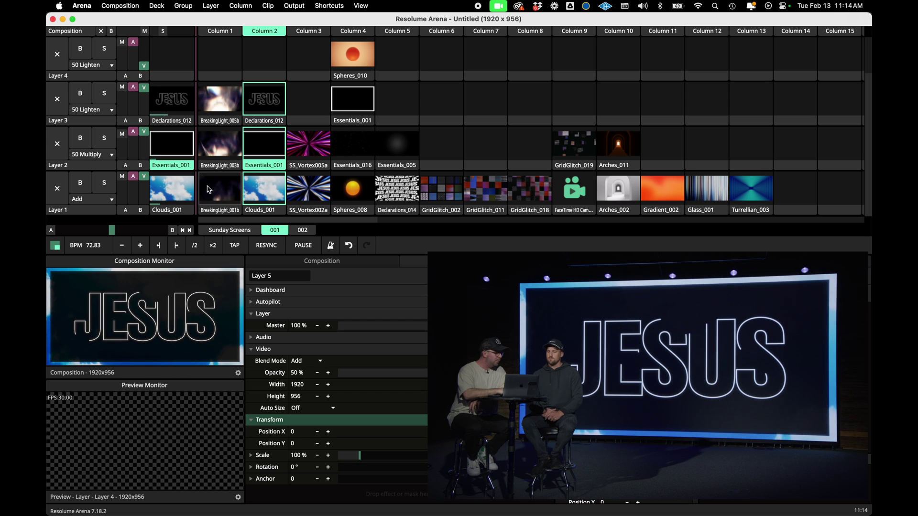
Try 50 Difference on Layer 2, then settle on 50 Lighten
left_click(91, 153)
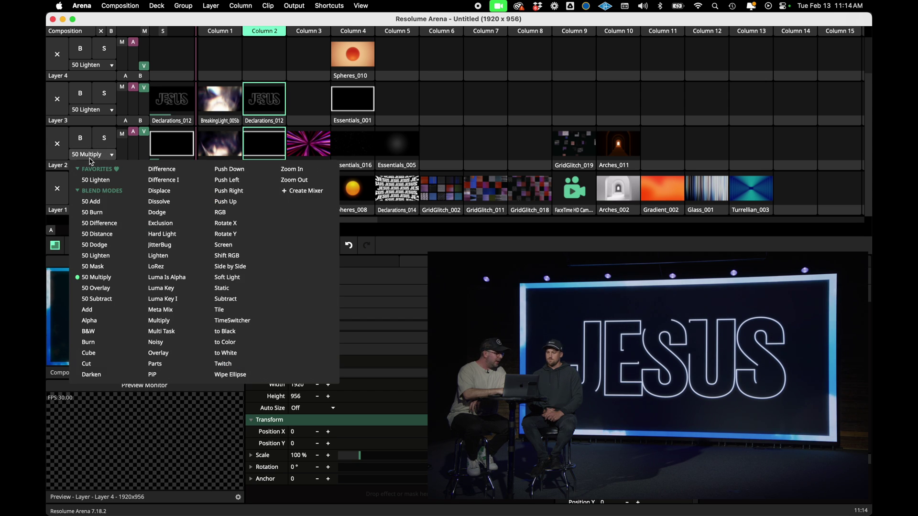
left_click(108, 223)
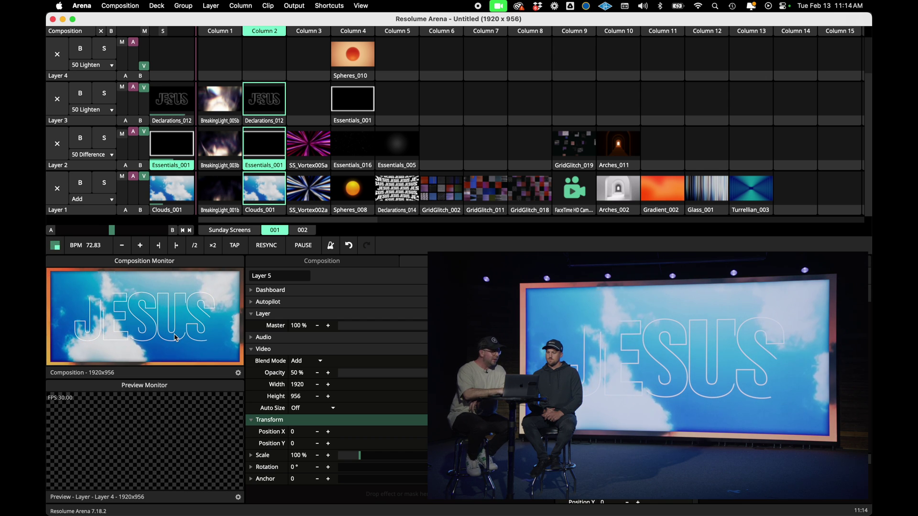
left_click(107, 157)
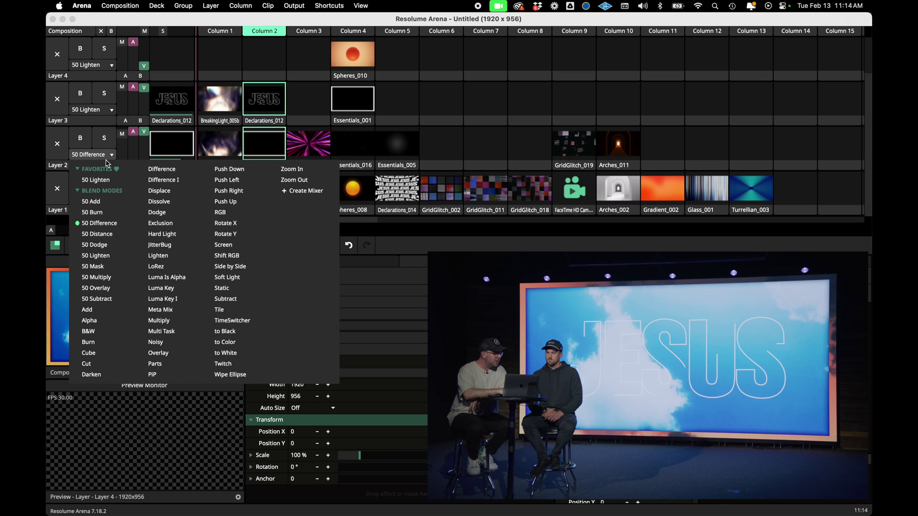
left_click(119, 254)
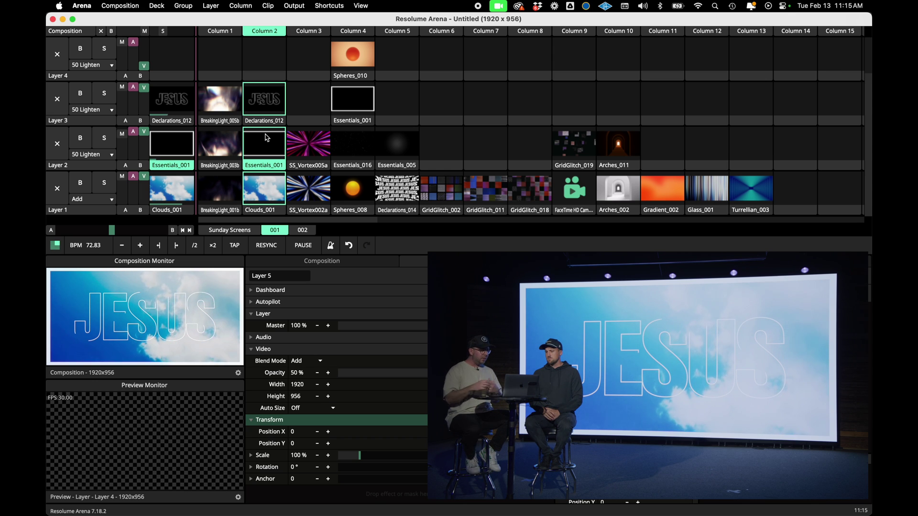
Launch columns 1 and 11, preview Essentials_001 and GridGlitch clips, then play Essentials_001 as Layer 2's border
left_click(221, 33)
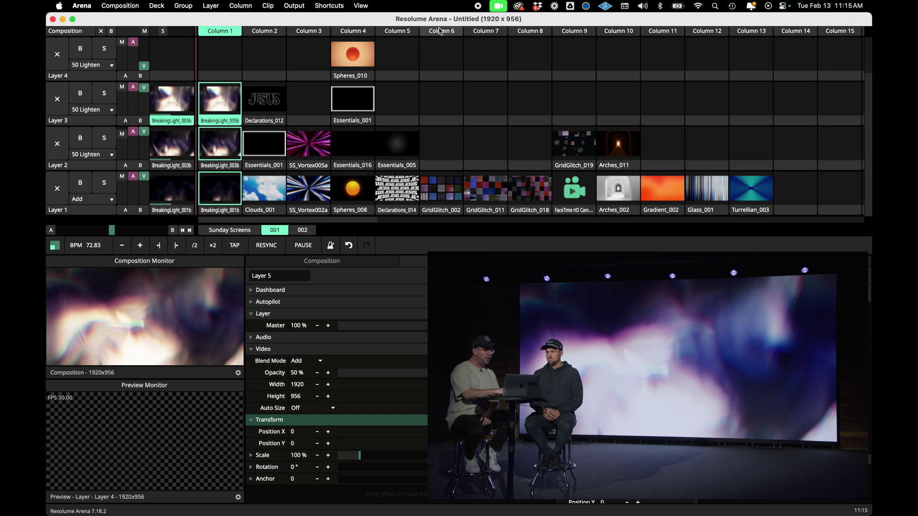
left_click(659, 31)
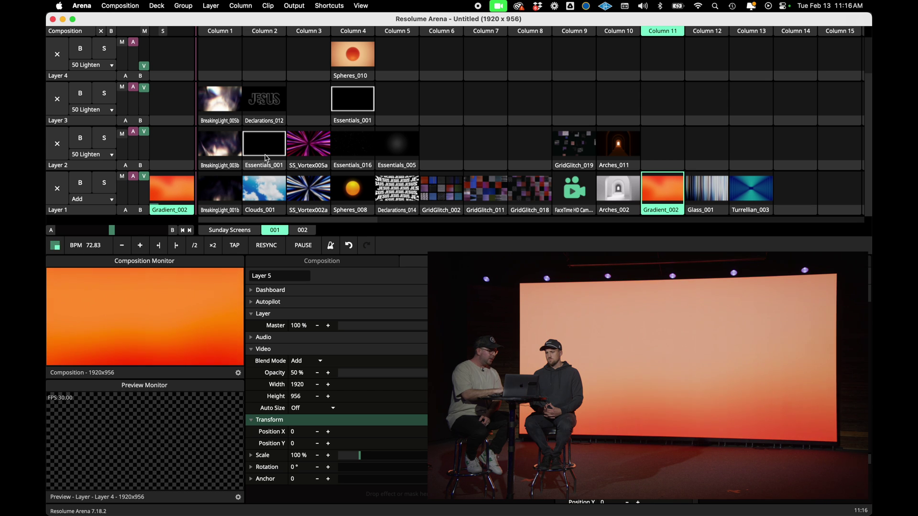
left_click(269, 161)
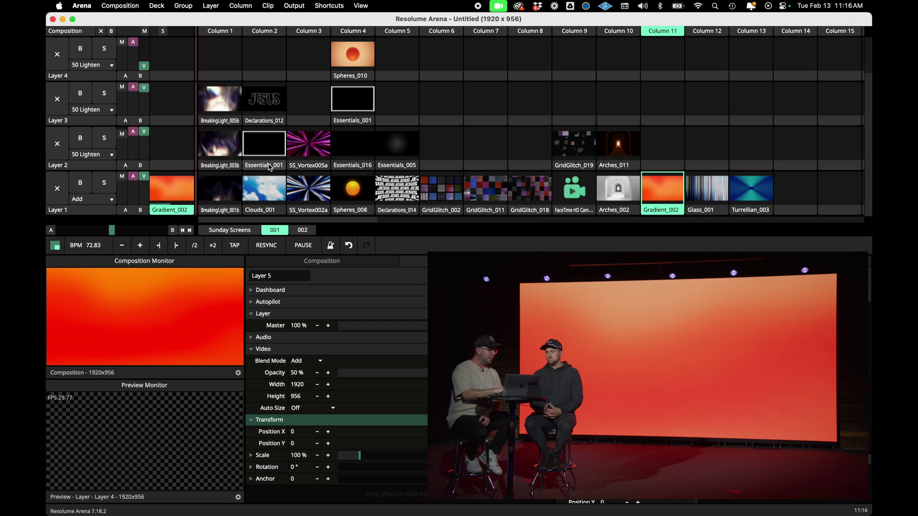
left_click(269, 167)
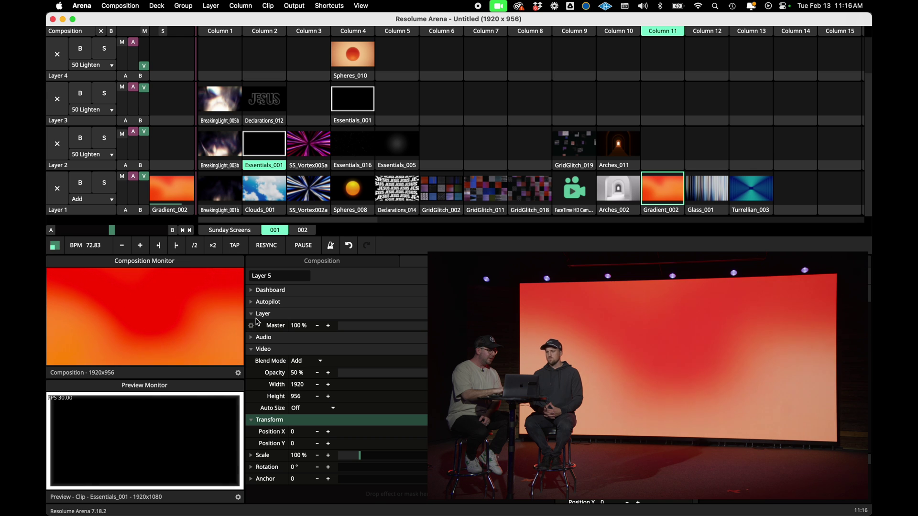
left_click(433, 208)
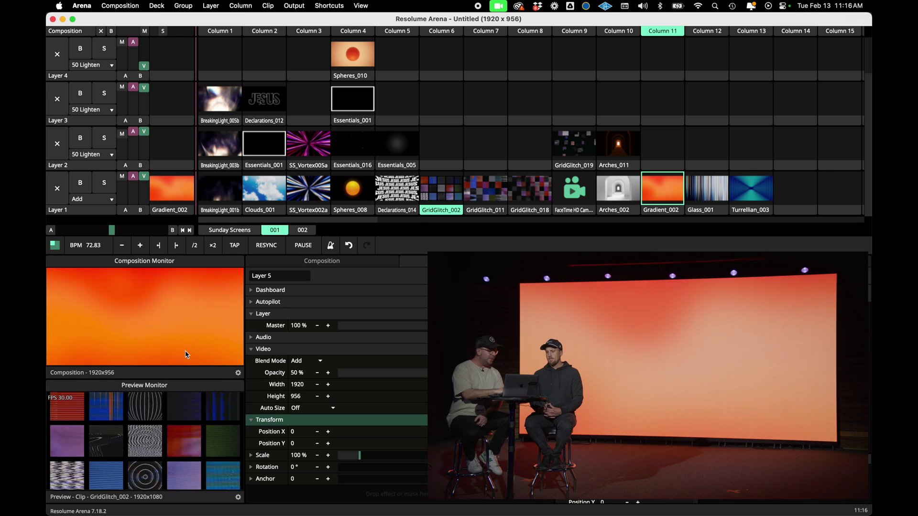
left_click(481, 214)
left_click(529, 210)
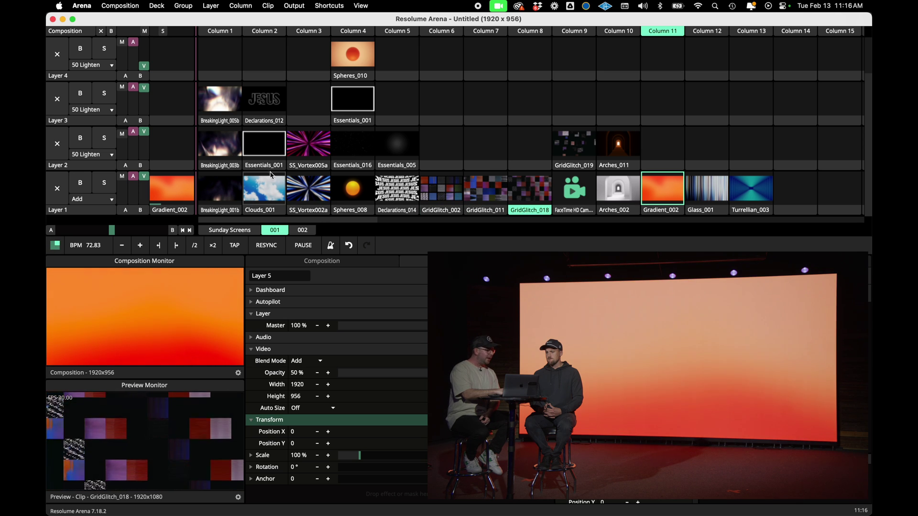
left_click(267, 170)
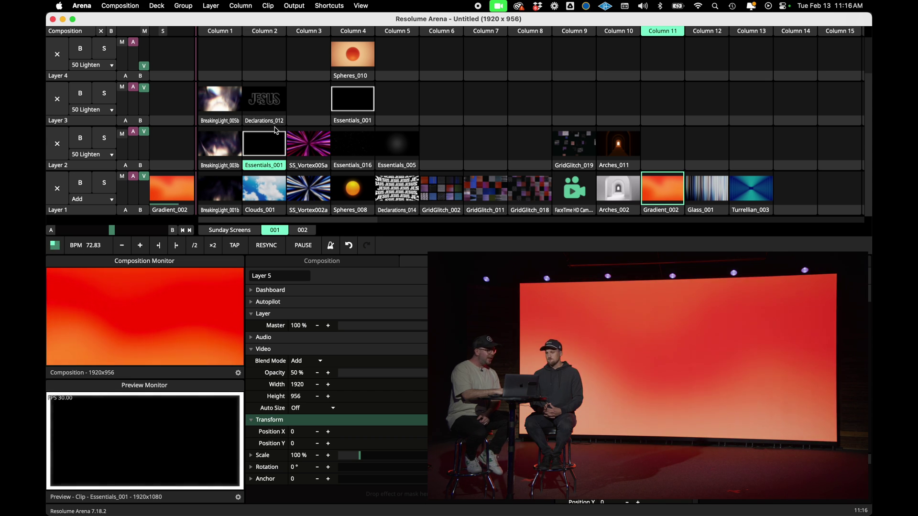
left_click(271, 143)
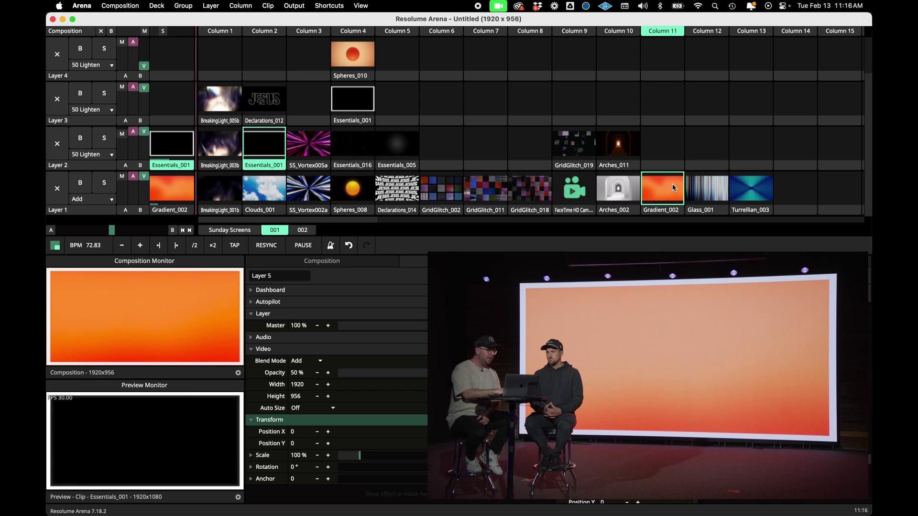
Play Spheres_010 on Layer 4 and Essentials_001 on Layer 3, then step Layer 2 through clips to Arches_011
left_click(353, 54)
left_click(353, 98)
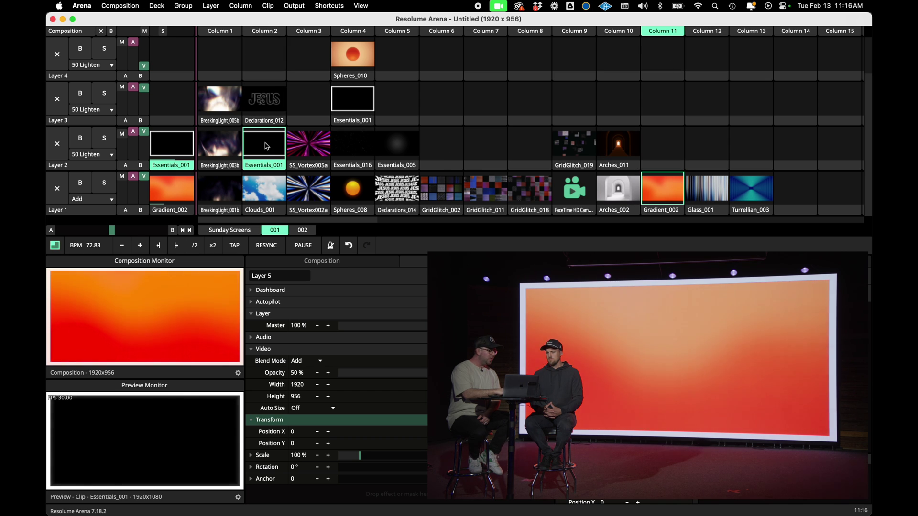
left_click(308, 147)
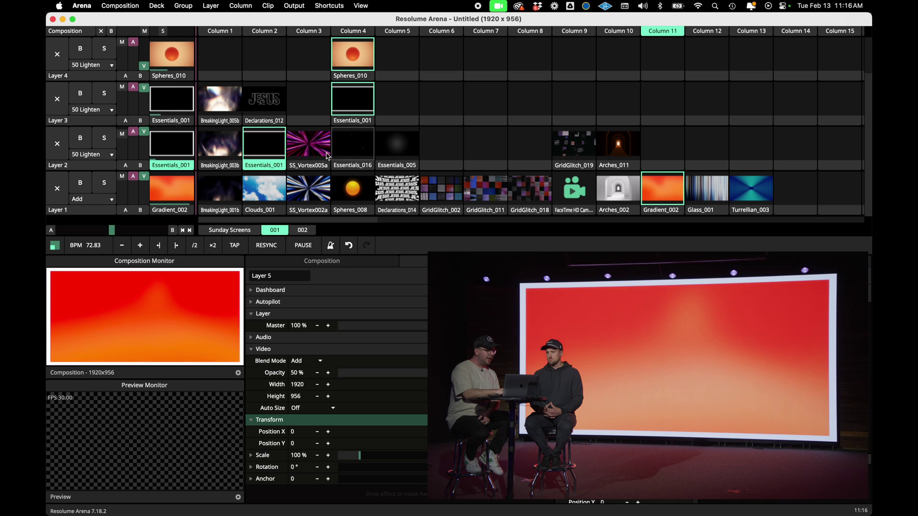
left_click(219, 144)
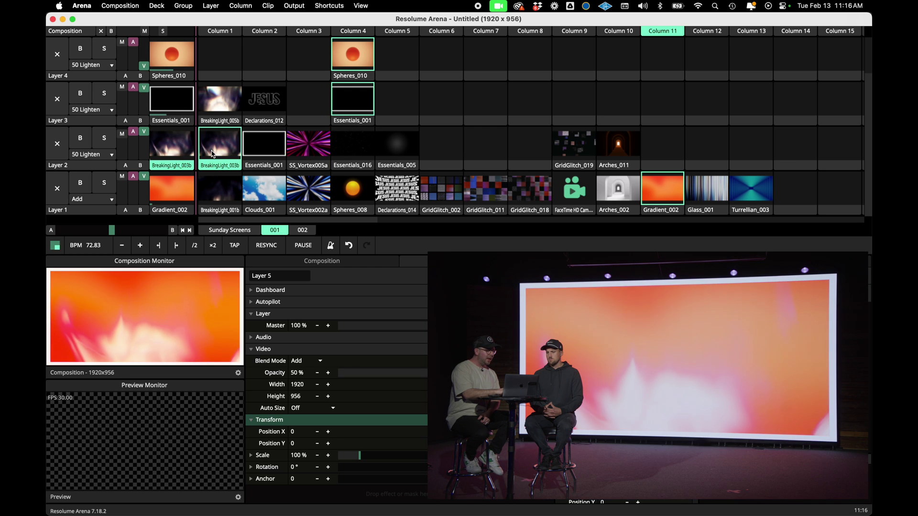
left_click(563, 137)
left_click(619, 147)
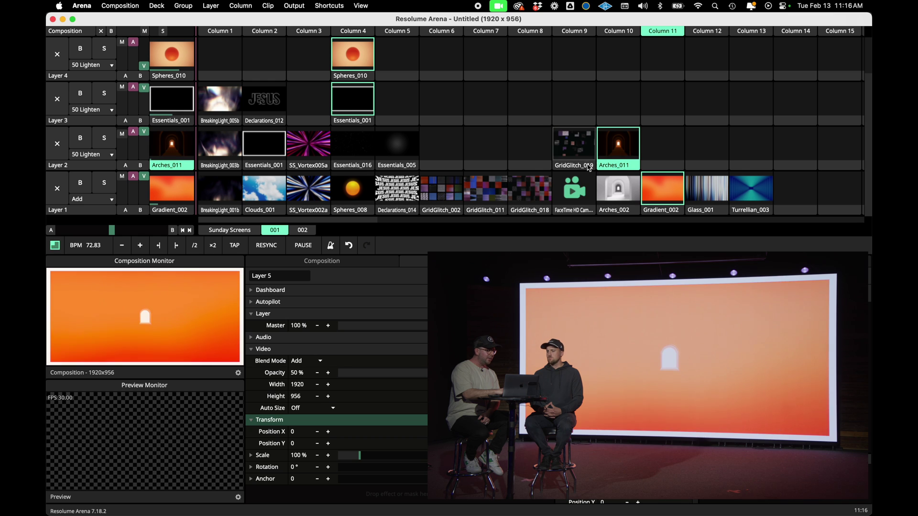
Step Layer 1 through the camera feed and glitch clips to Spheres_008, then stop all clips
left_click(579, 187)
left_click(529, 188)
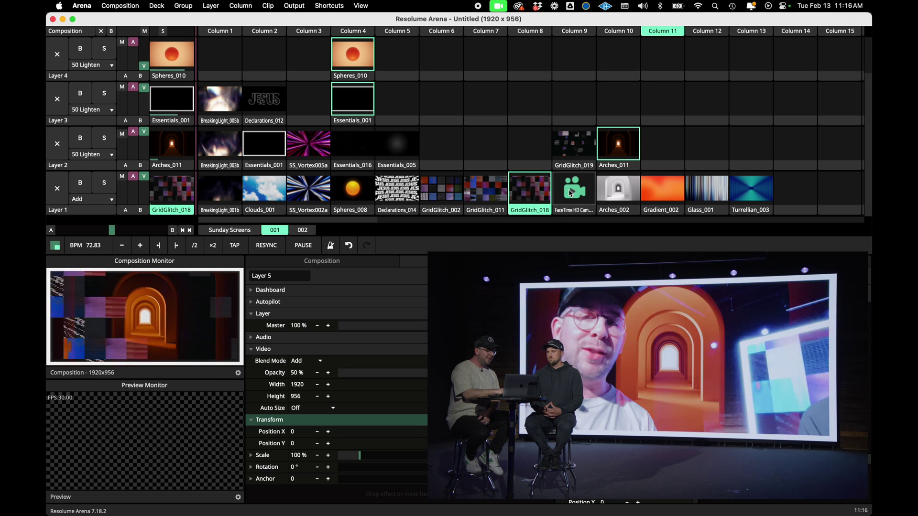
left_click(572, 193)
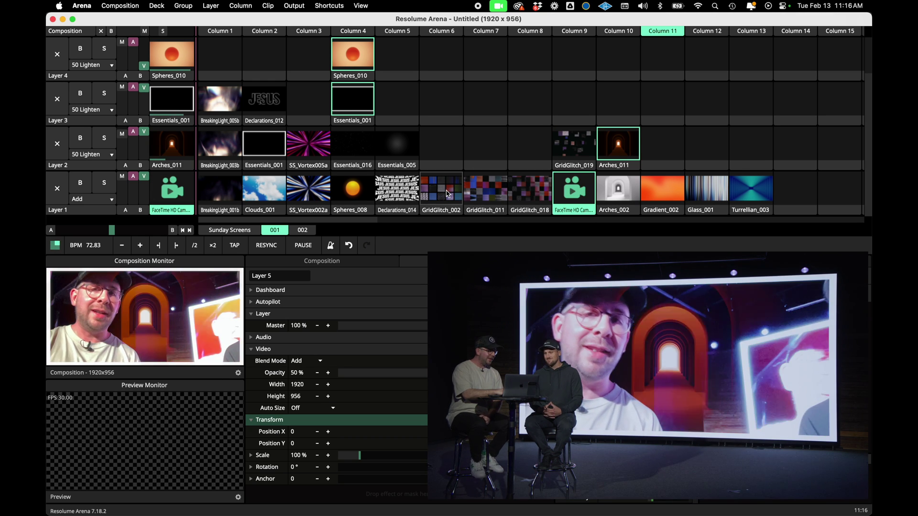
left_click(447, 193)
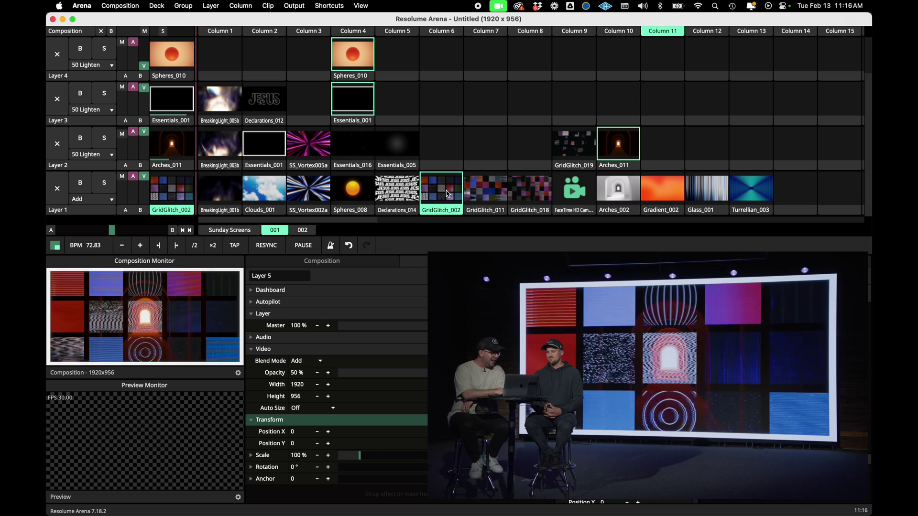
left_click(394, 190)
left_click(364, 188)
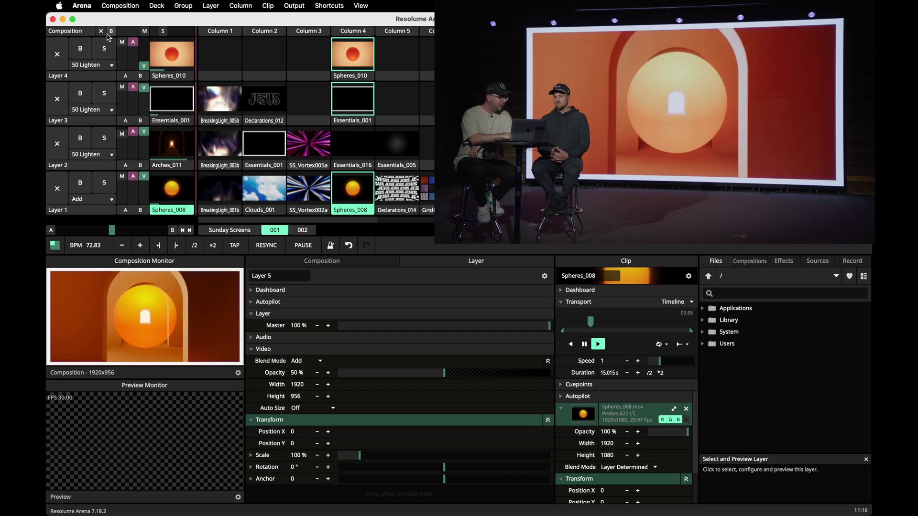
left_click(101, 32)
Play Gradient_002 on Layer 1, widen the Clip panel, then launch Clouds_001 instead
left_click(473, 189)
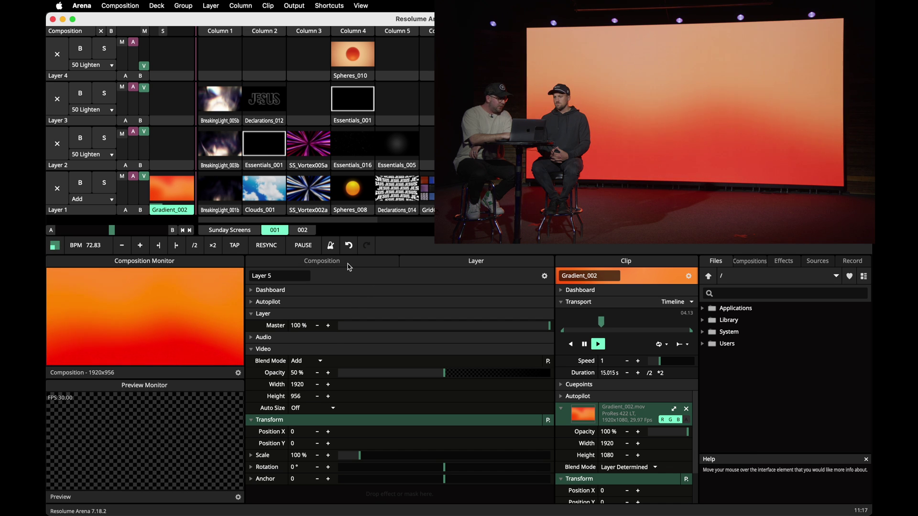
left_click(321, 261)
left_click(477, 261)
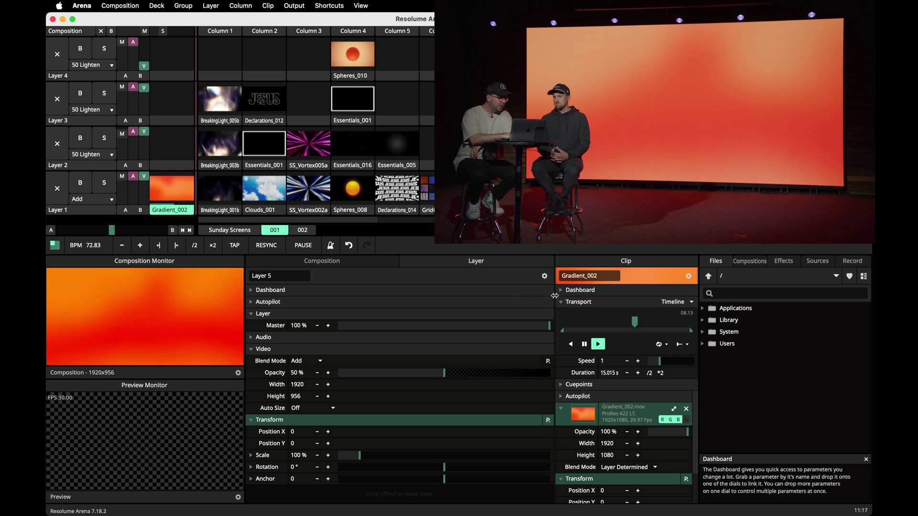
left_click_drag(554, 298, 424, 316)
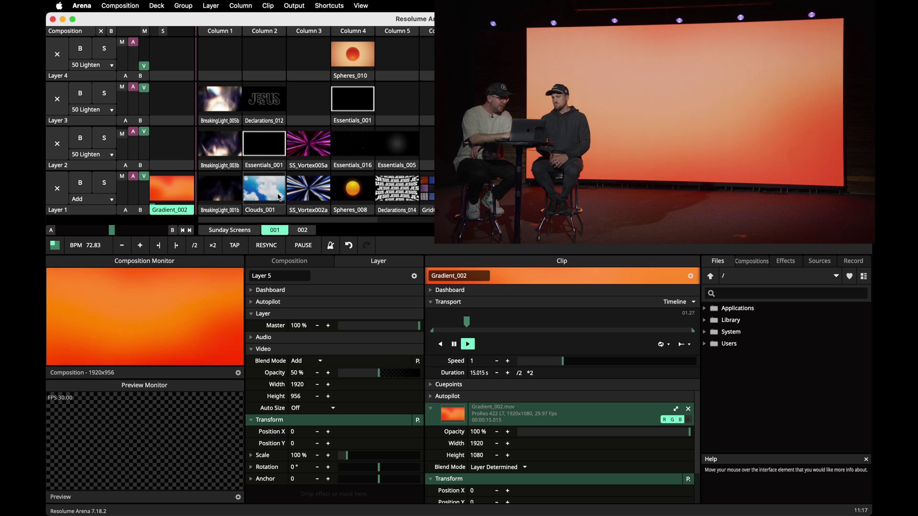
left_click(278, 197)
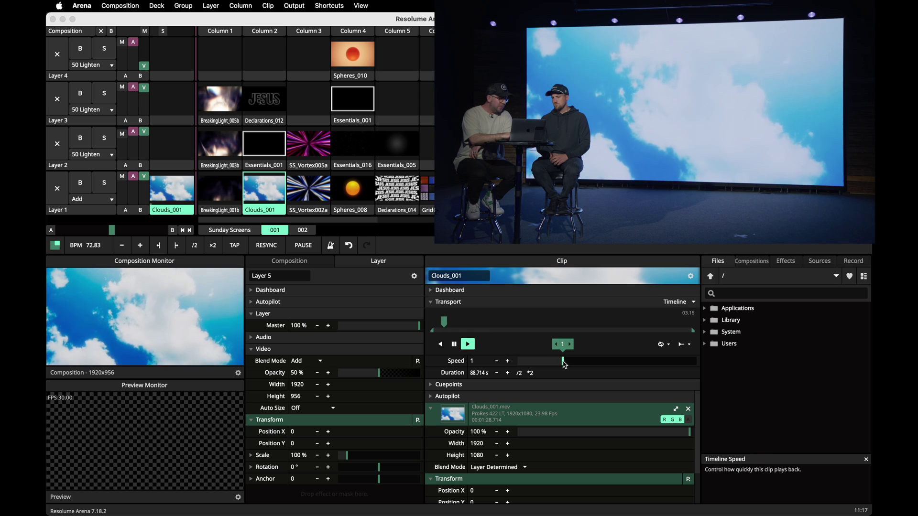
Speed up Clouds_001, then set its Speed value back to 1
mouse_move(592, 367)
left_mouse_down()
mouse_move(677, 368)
mouse_move(602, 363)
left_mouse_up()
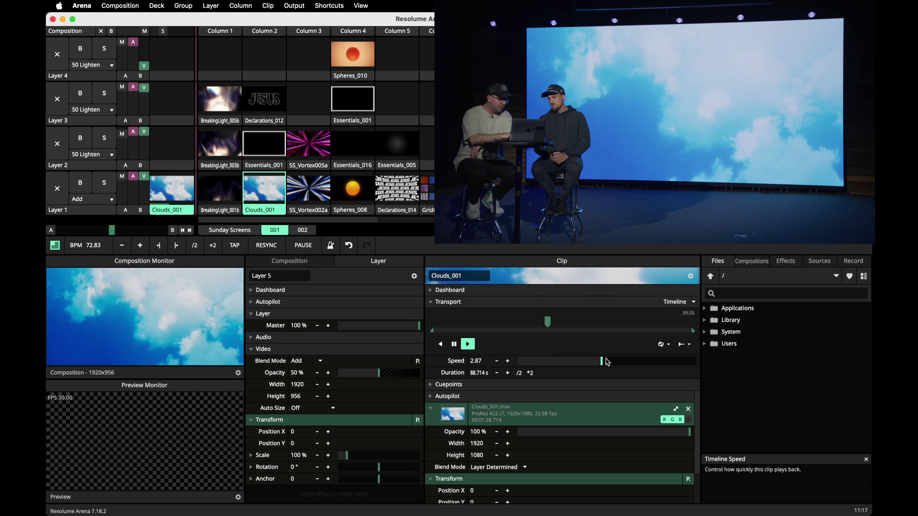
left_click(473, 362)
type("1")
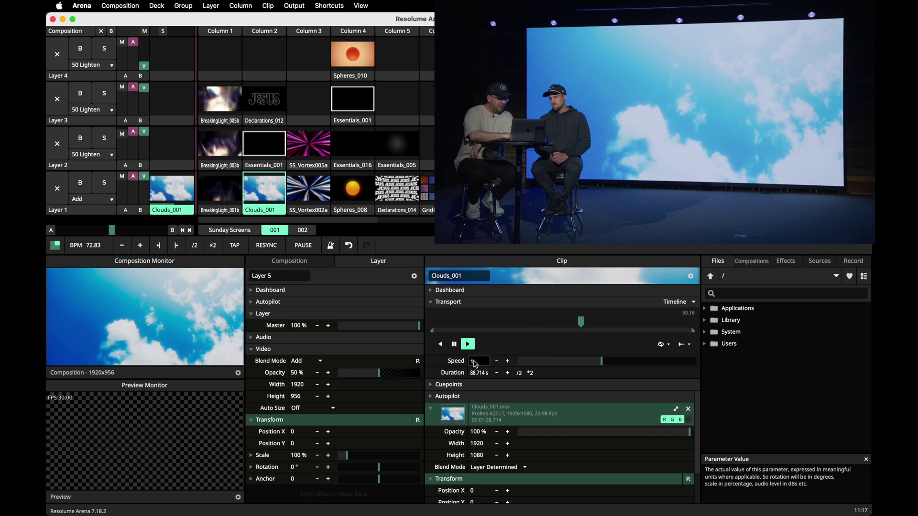
scroll(563, 444, "down", 2)
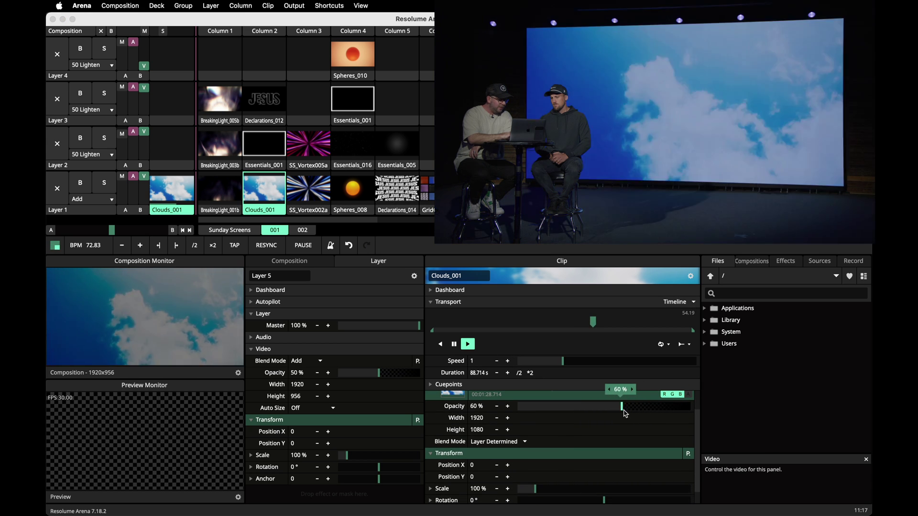
mouse_move(456, 417)
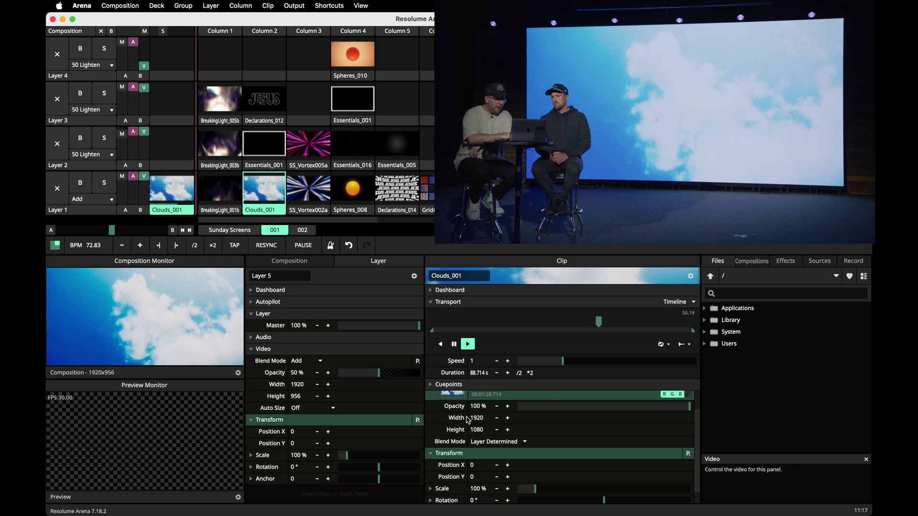
scroll(472, 433, "down", 1)
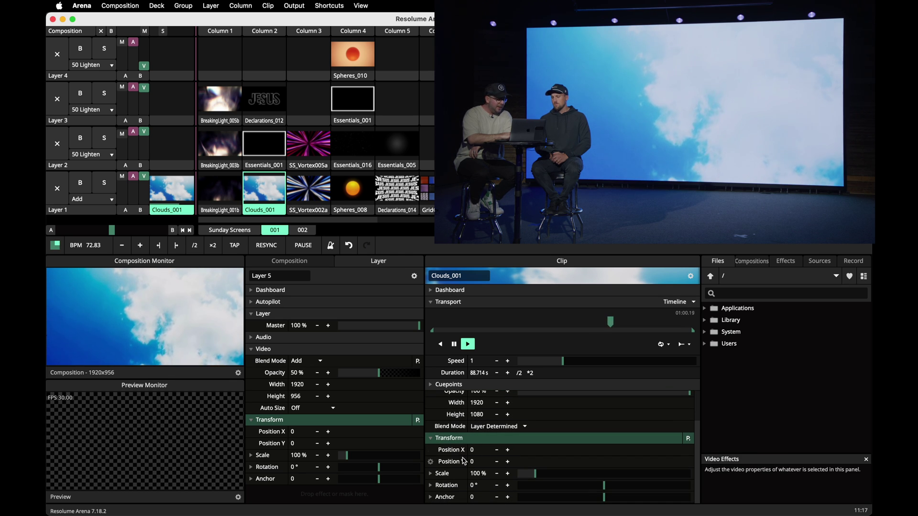
Scale Clouds_001 to about 138% and rotate it 180° in Clip Transform
left_click_drag(534, 474, 528, 475)
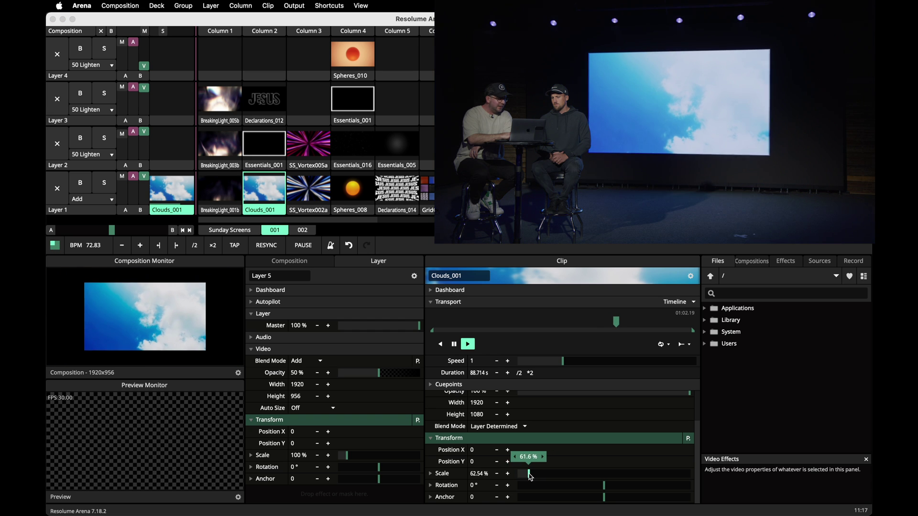
mouse_move(526, 476)
left_mouse_down()
mouse_move(585, 479)
mouse_move(551, 485)
mouse_move(604, 496)
left_mouse_up()
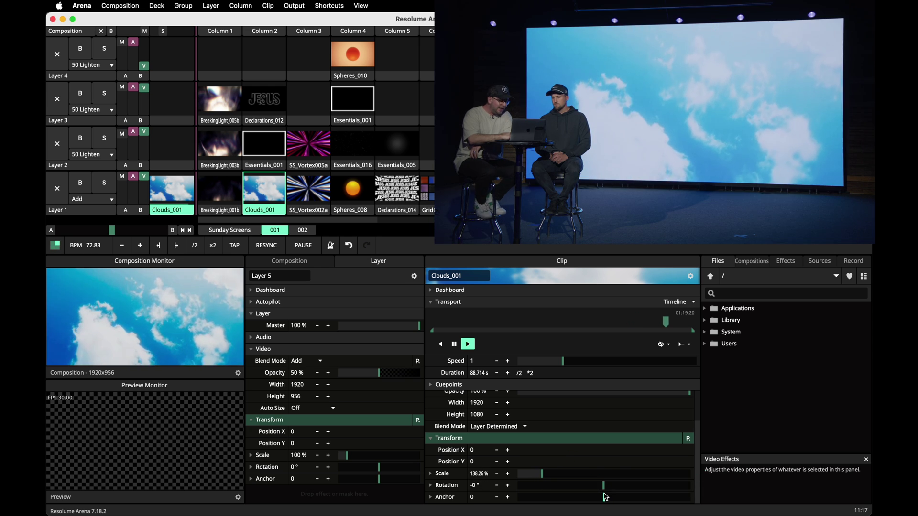
left_click_drag(604, 491, 611, 493)
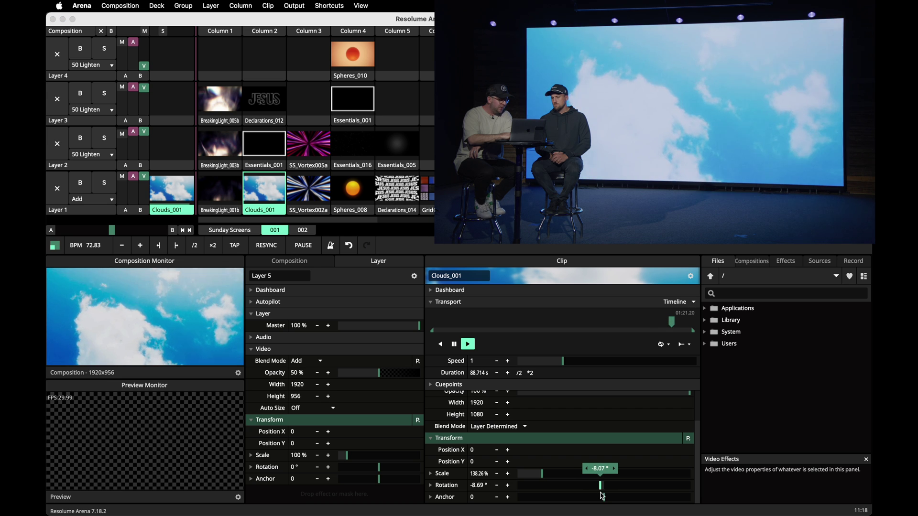
left_click_drag(612, 494, 690, 487)
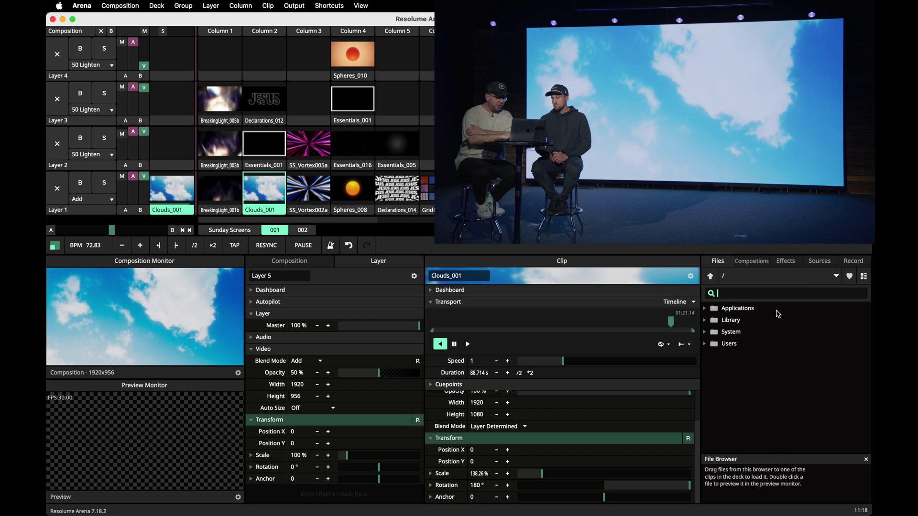
left_click(818, 261)
scroll(795, 414, "down", 5)
scroll(795, 414, "down", 5)
scroll(795, 414, "down", 5)
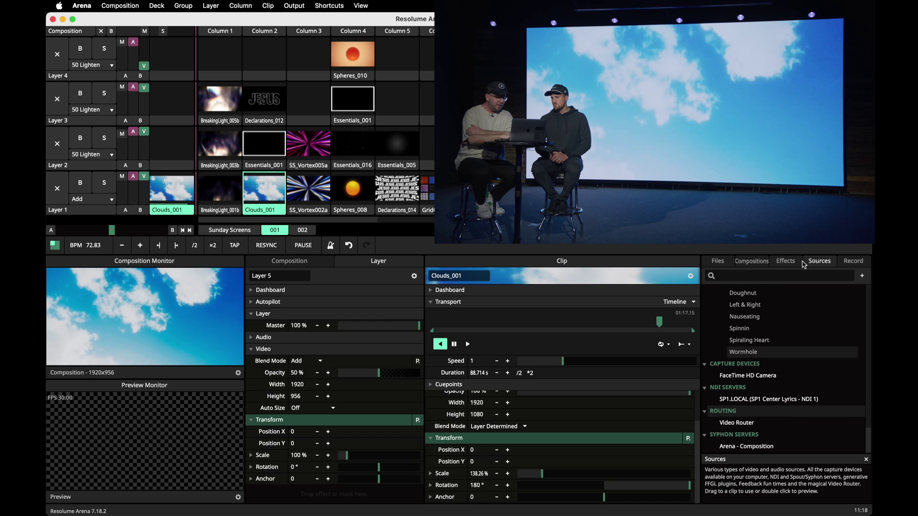
Find Tint in the effects library and drop it onto the Clouds_001 clip
left_click(785, 261)
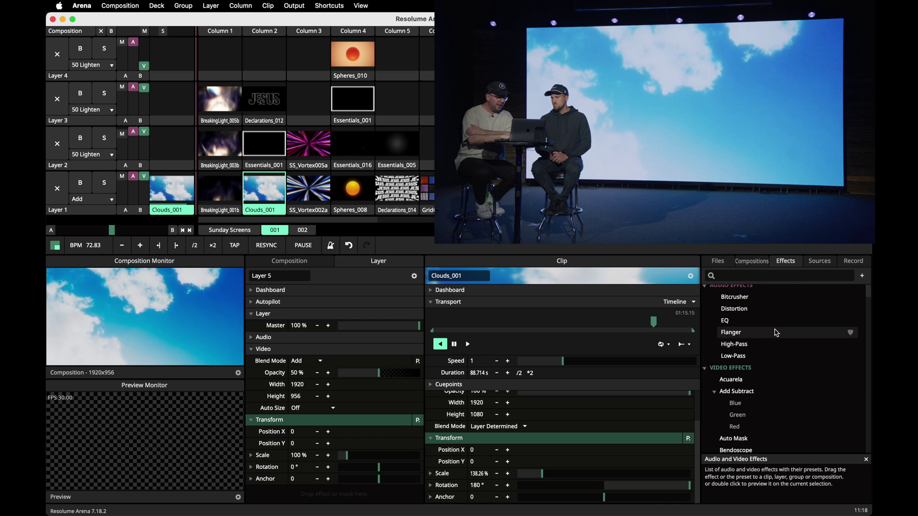
scroll(779, 315, "down", 10)
scroll(774, 312, "up", 4)
scroll(770, 307, "up", 4)
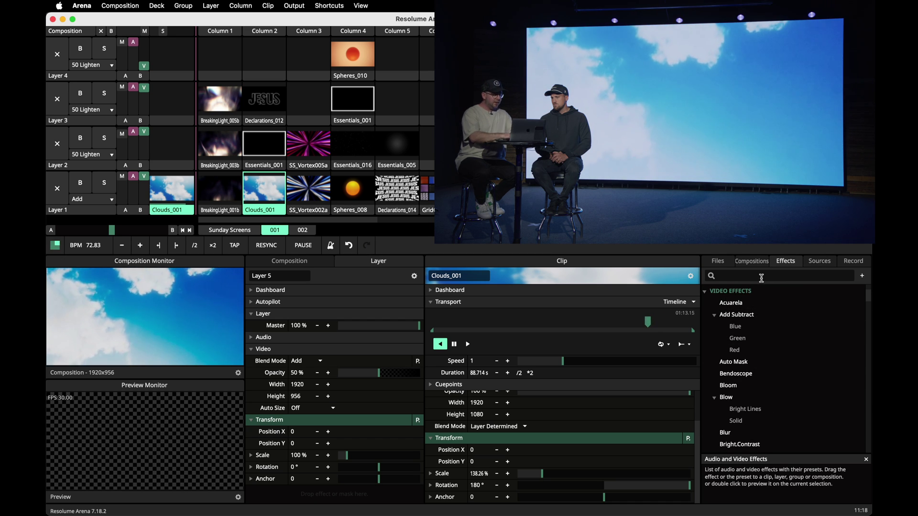
type("tint")
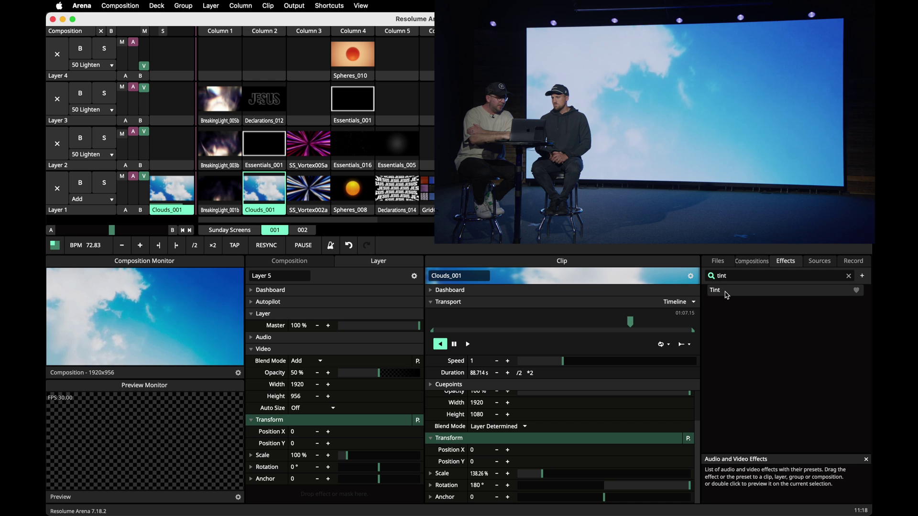
left_click_drag(285, 217, 265, 200)
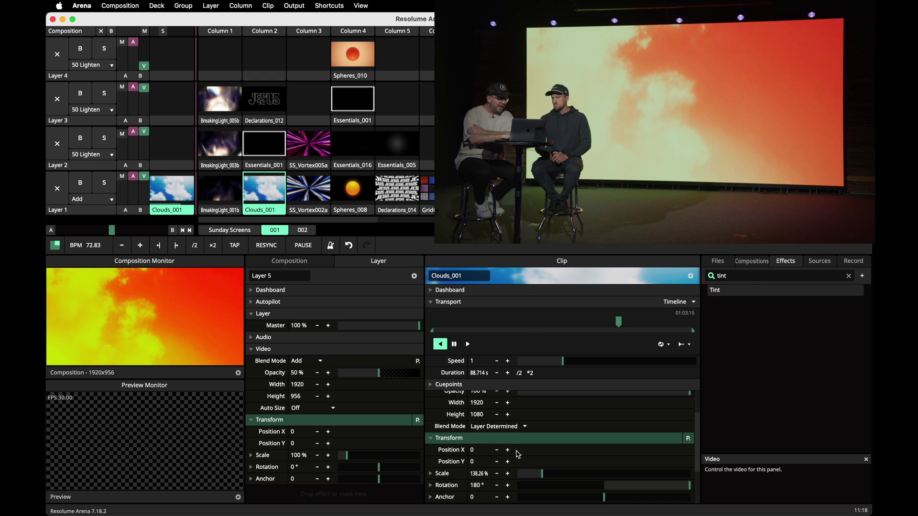
scroll(516, 454, "down", 3)
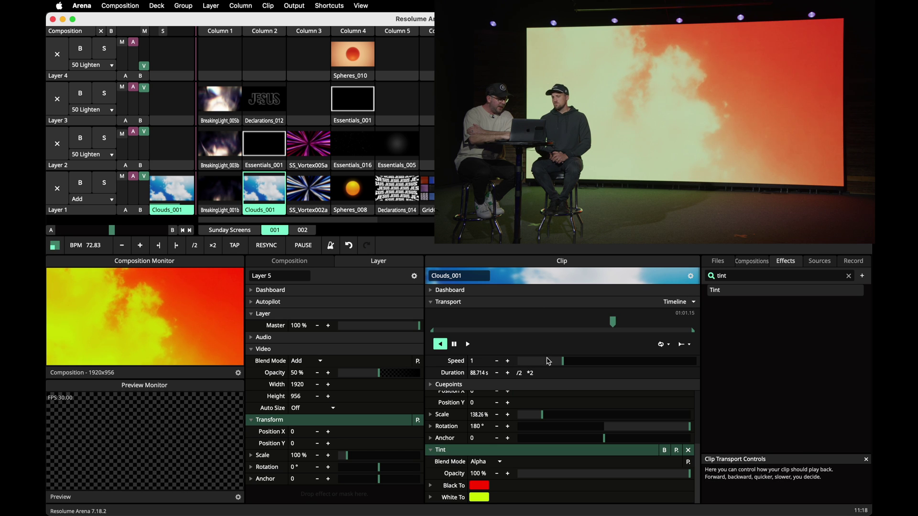
Set the Tint effect's Black To colour to black and adjust White To on Clouds_001, then move to ProPresenter
left_click(483, 488)
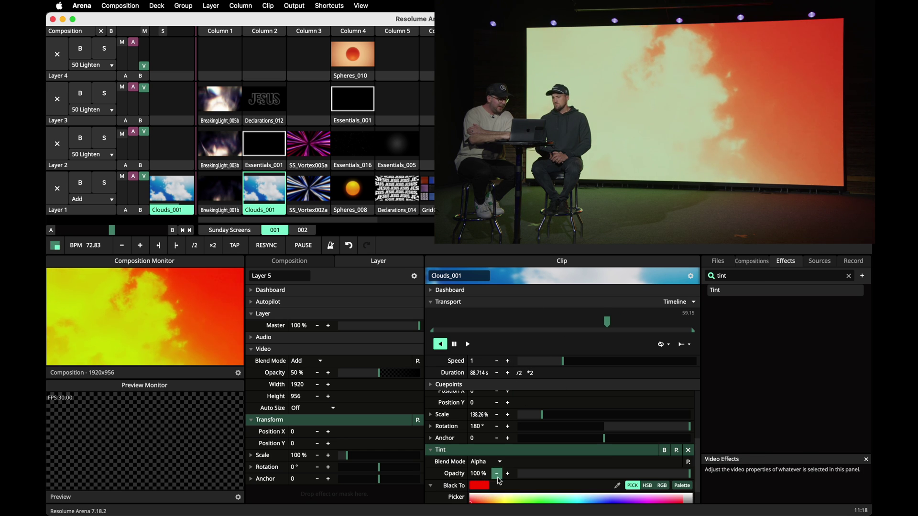
scroll(498, 481, "down", 1)
left_click(471, 488)
left_click(477, 496)
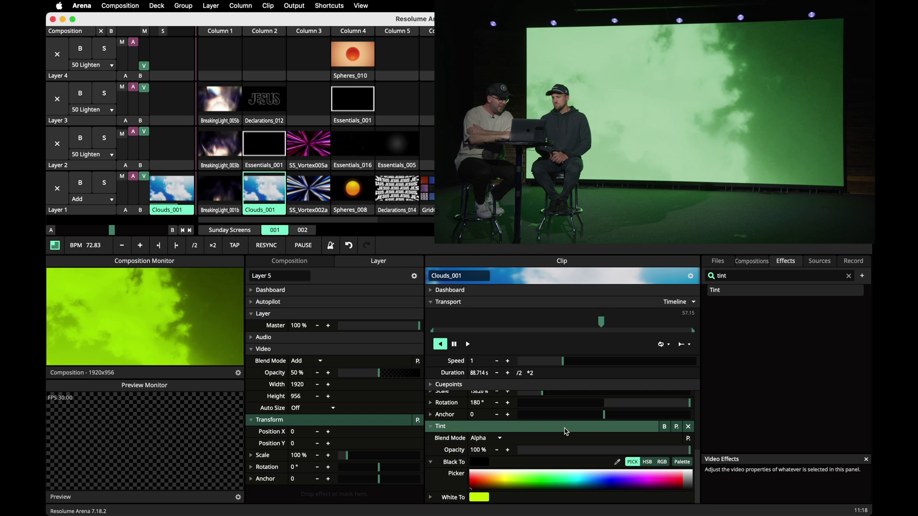
scroll(559, 466, "down", 1)
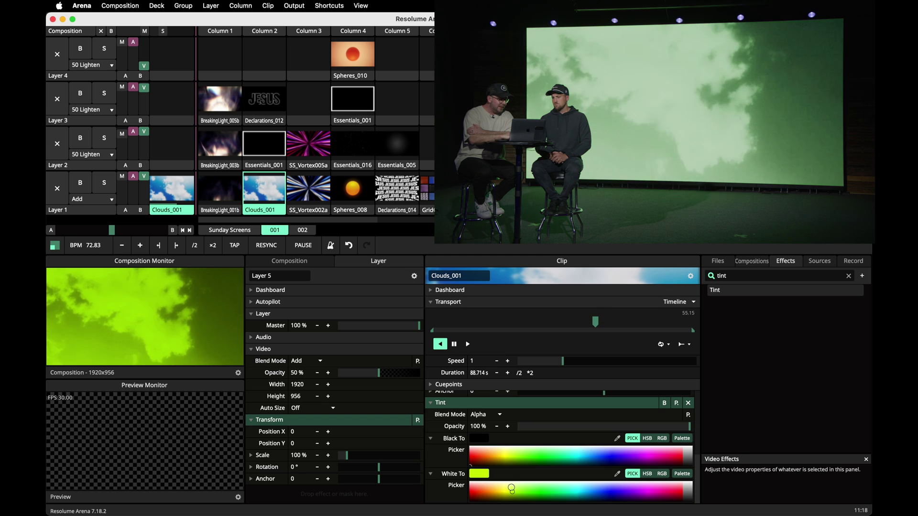
mouse_move(501, 482)
left_mouse_down()
mouse_move(471, 485)
mouse_move(548, 481)
left_mouse_up()
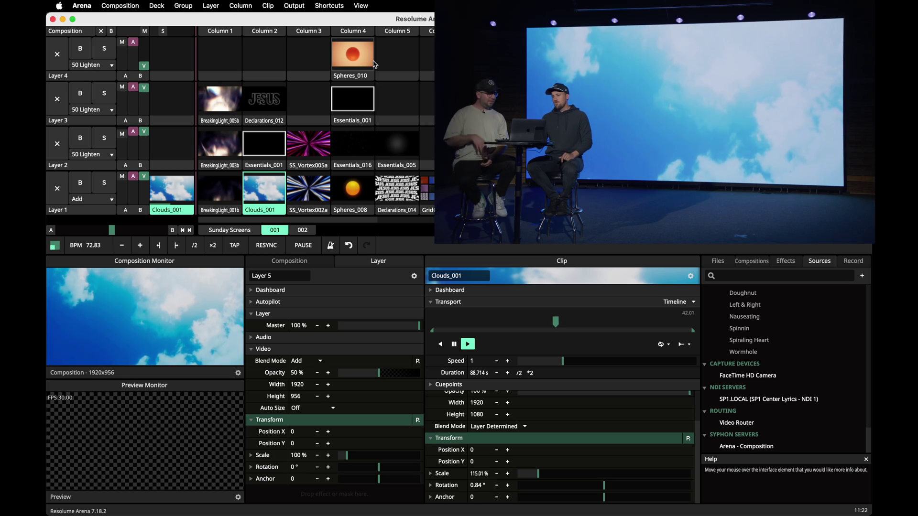
key("super+Tab")
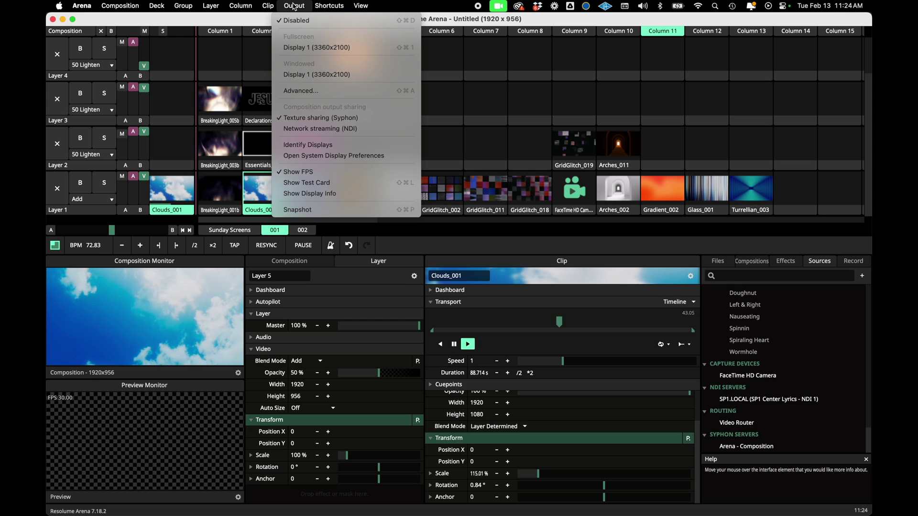
Check in the Output menu that Texture sharing (Syphon) is enabled for the composition
left_click(293, 10)
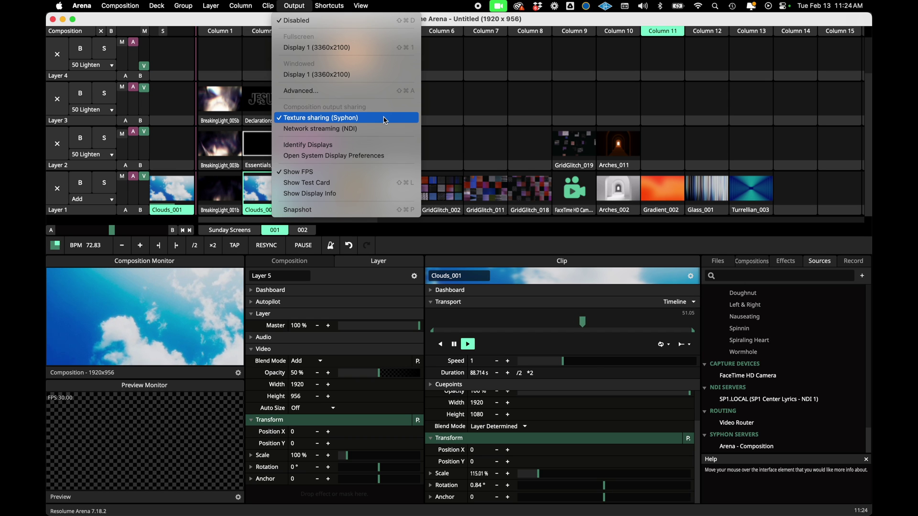
left_click(296, 3)
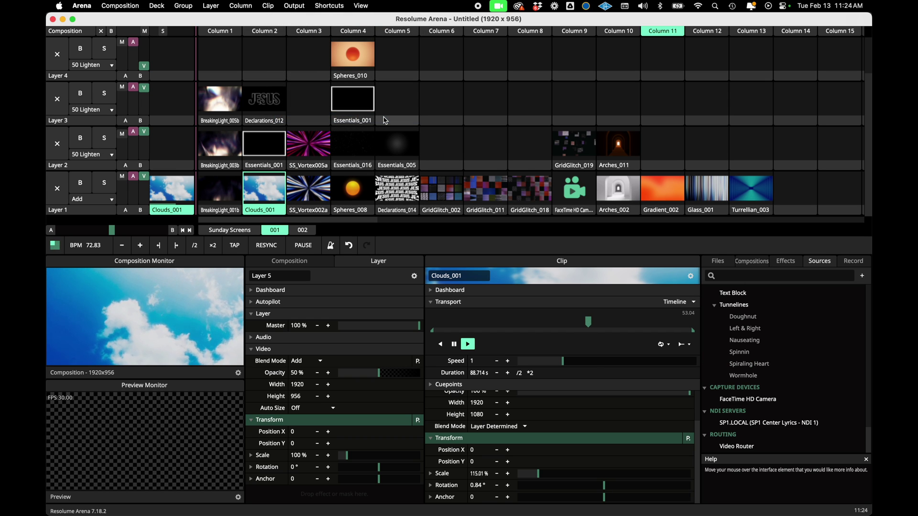
left_click(296, 4)
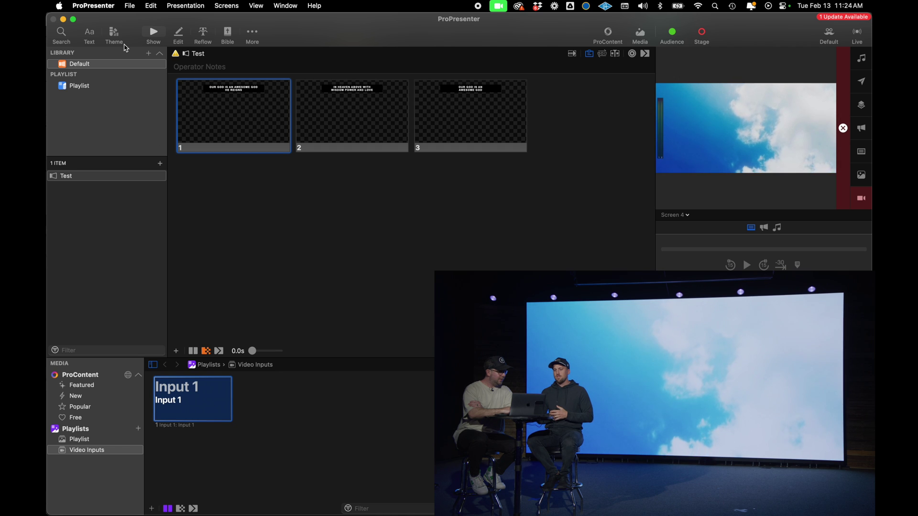
In Settings > Inputs, keep Arena - Composition as Input 1's device and close the settings
left_click(96, 6)
mouse_move(87, 47)
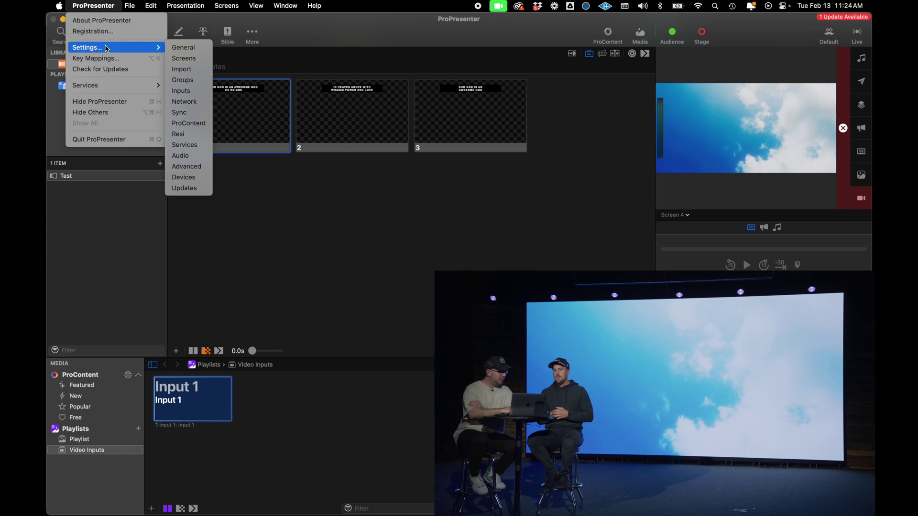
left_click(190, 92)
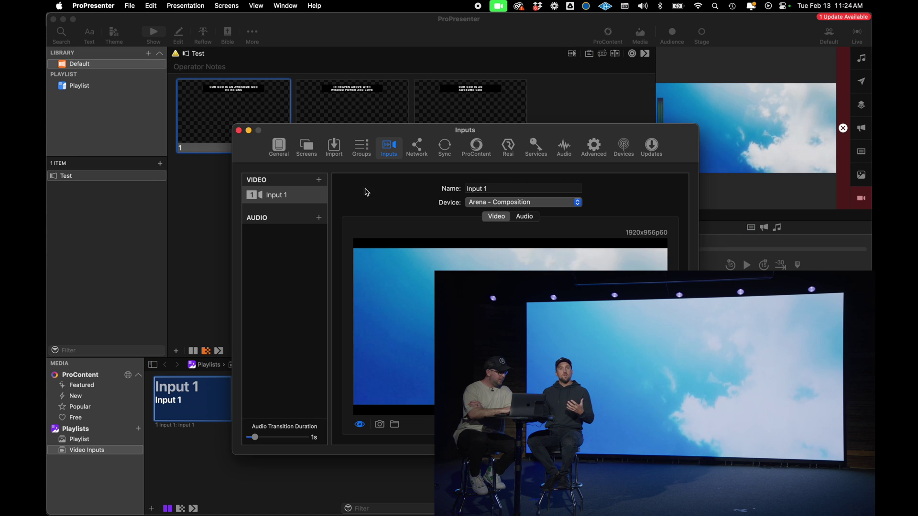
left_click(474, 202)
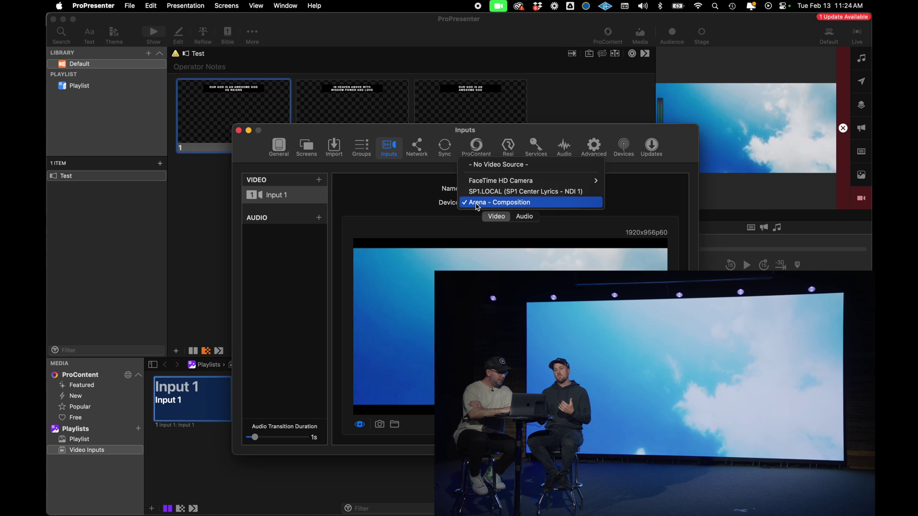
left_click(532, 202)
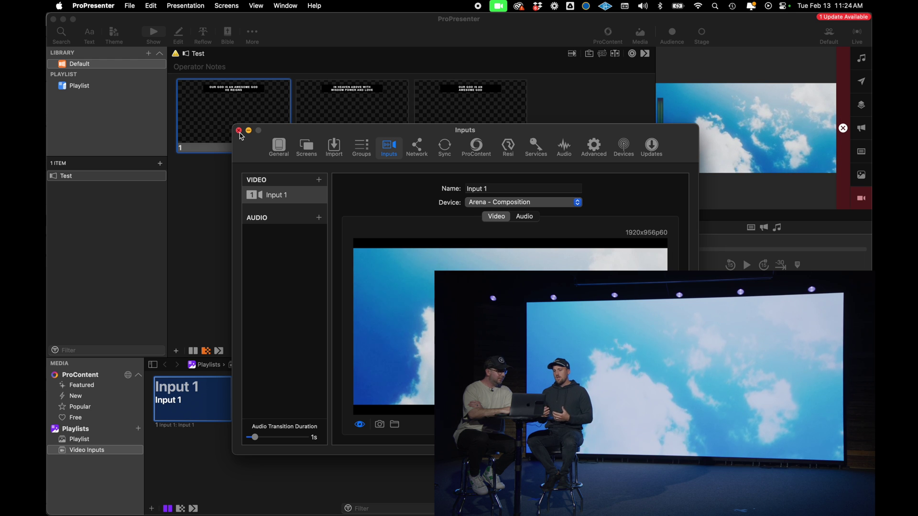
left_click(239, 131)
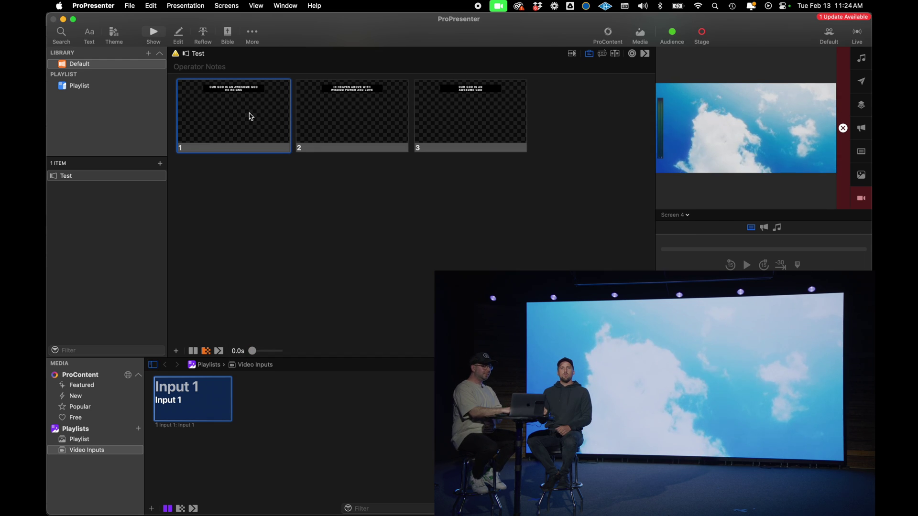
Clear the video-input layer and put the Input 1 clouds feed live behind the lyrics
left_click(348, 105)
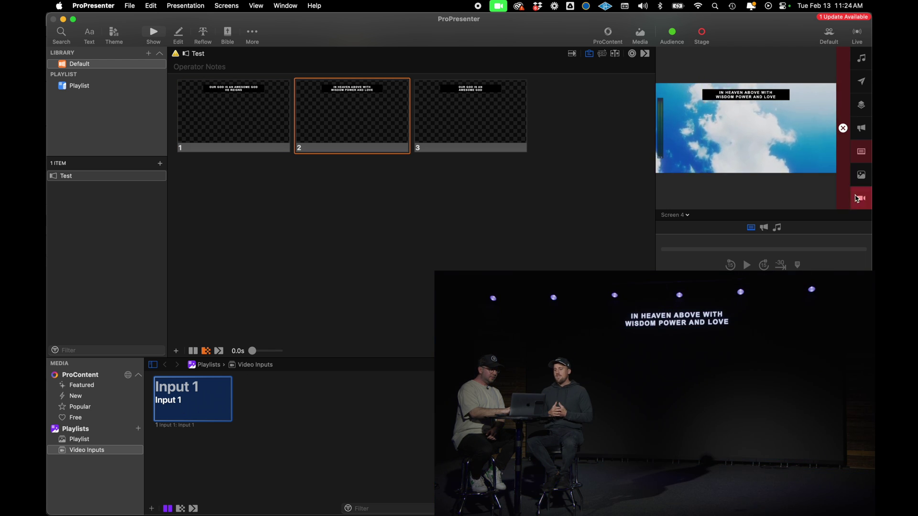
left_click(858, 198)
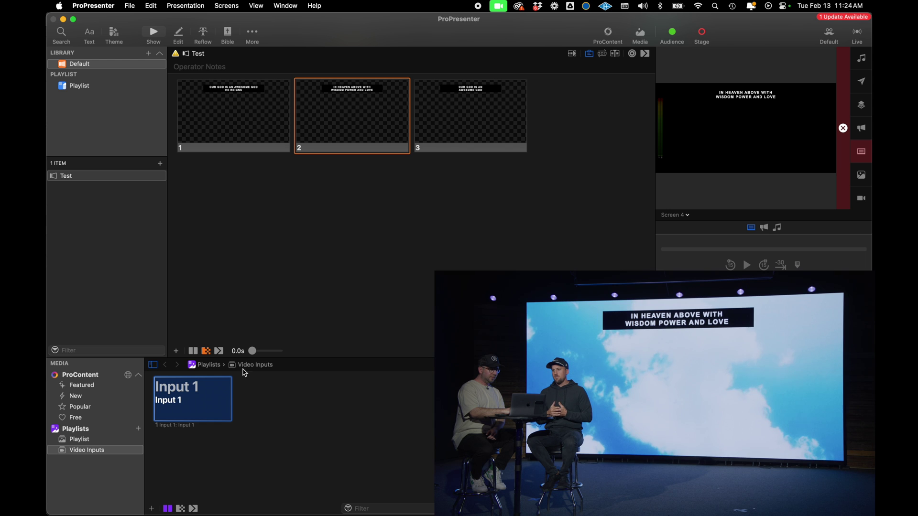
left_click(218, 387)
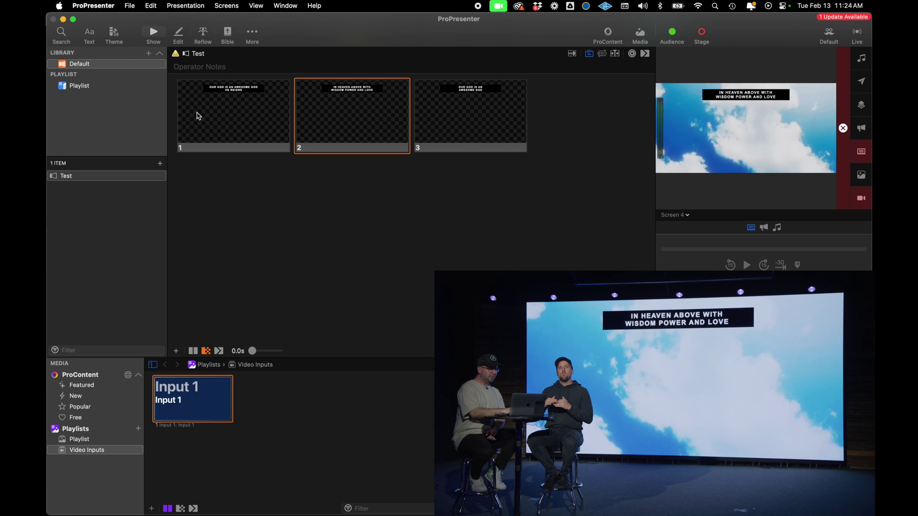
Cycle through lyric slides 1, 2 and 3 over the clouds, ending with slide 1 live, then return to Arena
left_click(251, 119)
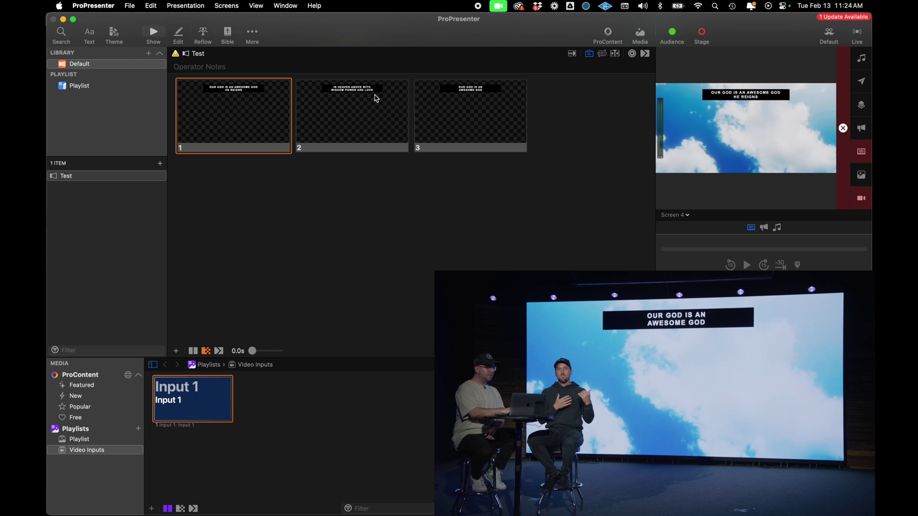
left_click(375, 92)
left_click(447, 116)
left_click(351, 115)
left_click(242, 117)
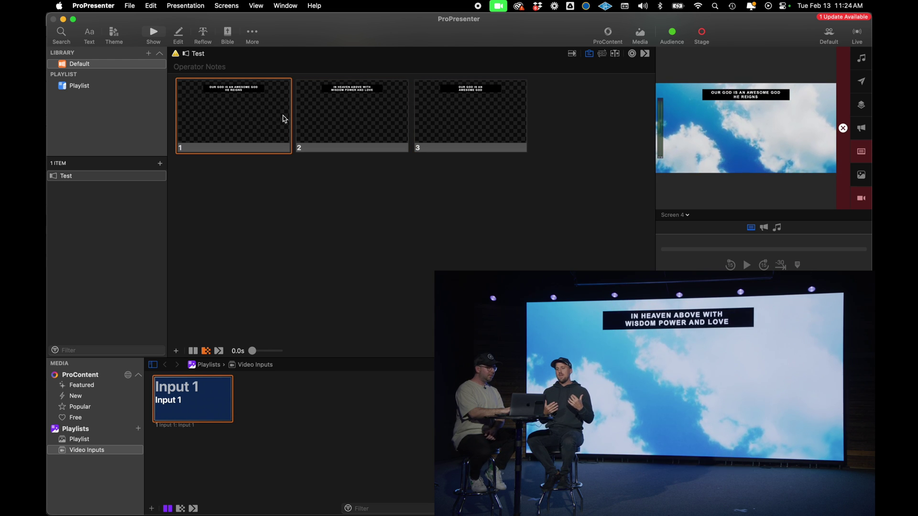
left_click(383, 111)
left_click(451, 110)
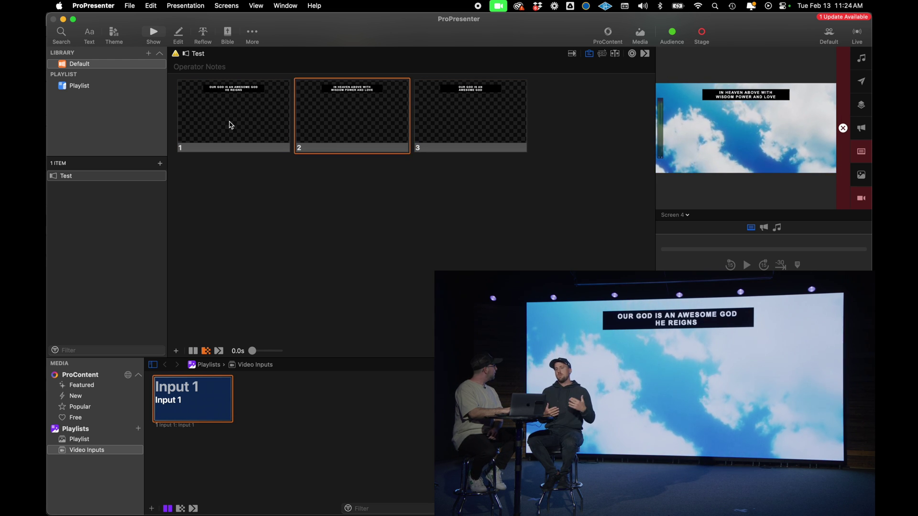
left_click(230, 124)
left_click(373, 105)
left_click(443, 107)
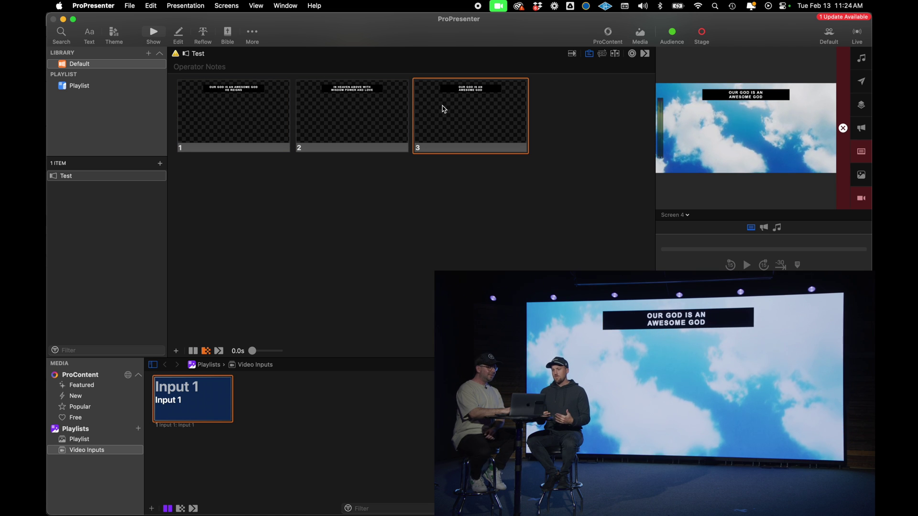
left_click(352, 117)
left_click(278, 115)
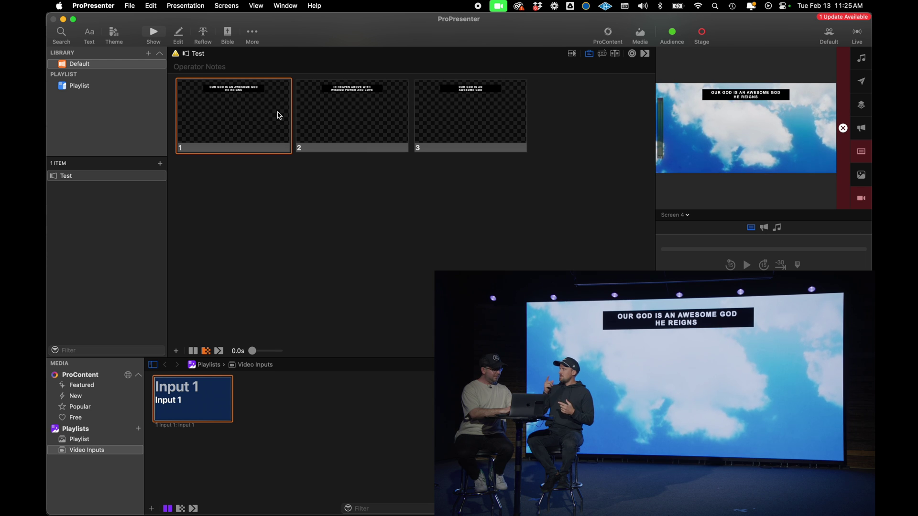
key("cmd+Tab")
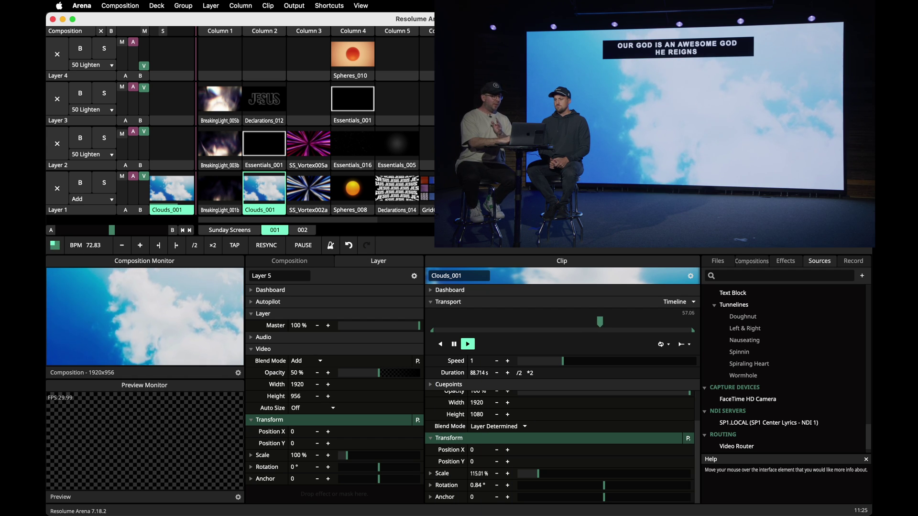
Clear the clouds clip and run the FaceTime HD Camera capture source on Layer 1
left_click(101, 32)
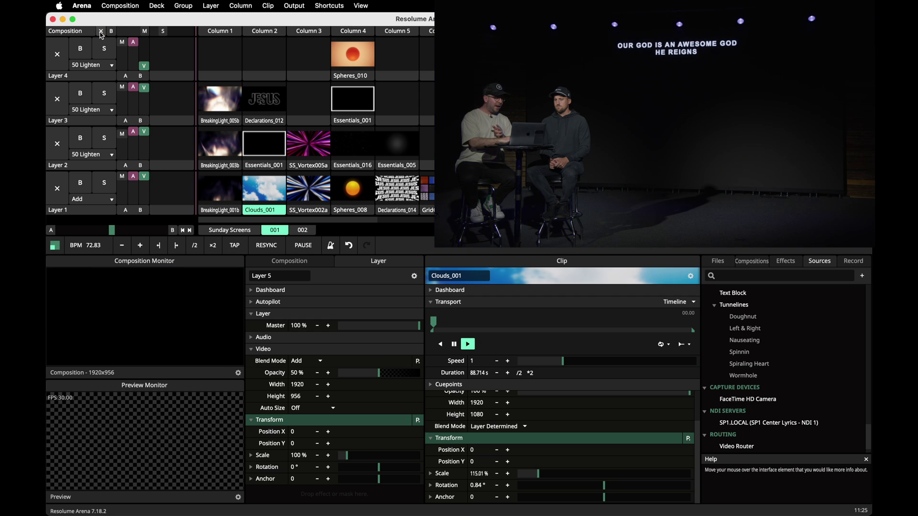
scroll(716, 354, "down", 2)
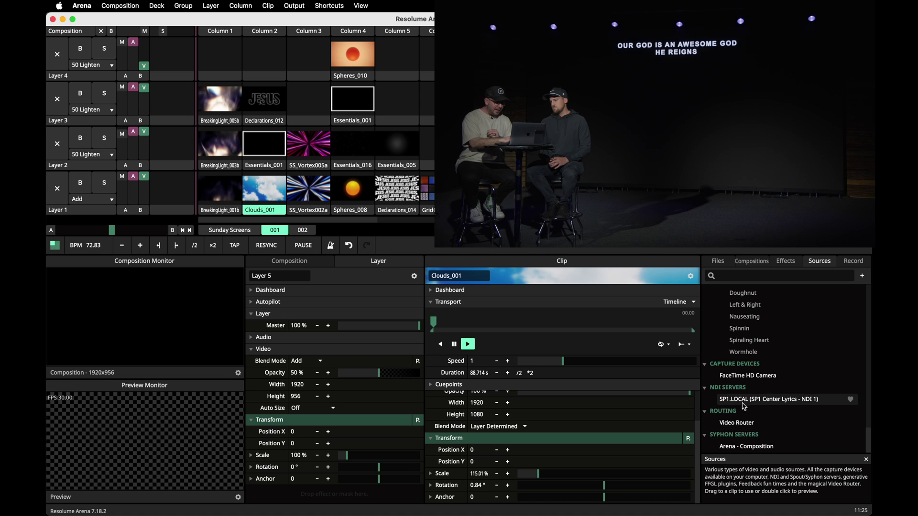
scroll(745, 404, "up", 1)
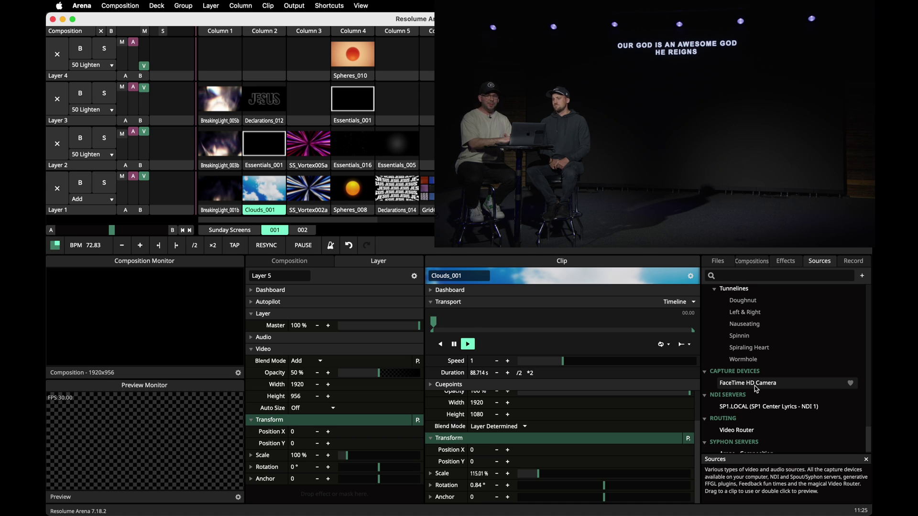
double_click(747, 383)
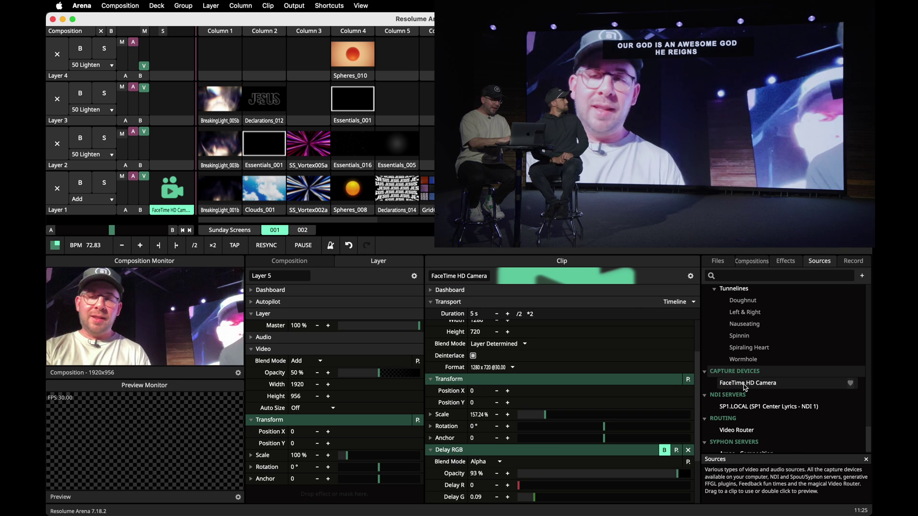
key("Delete")
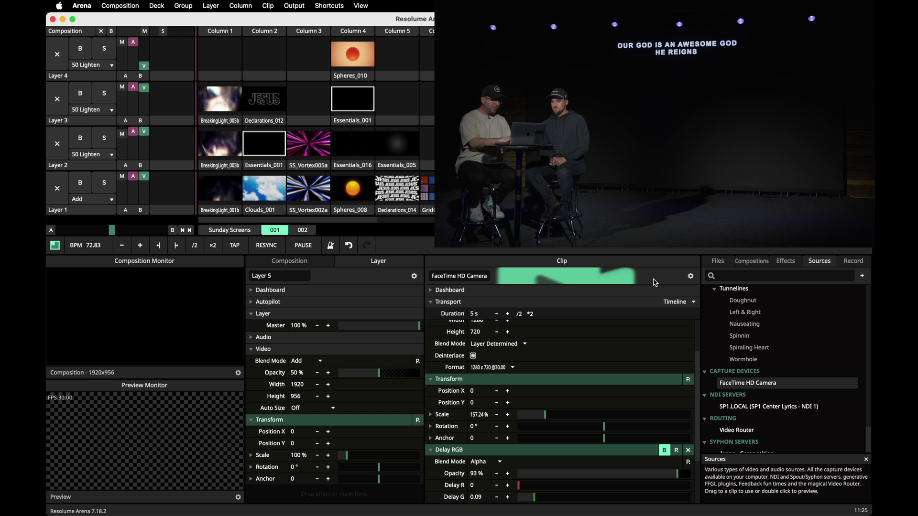
double_click(747, 382)
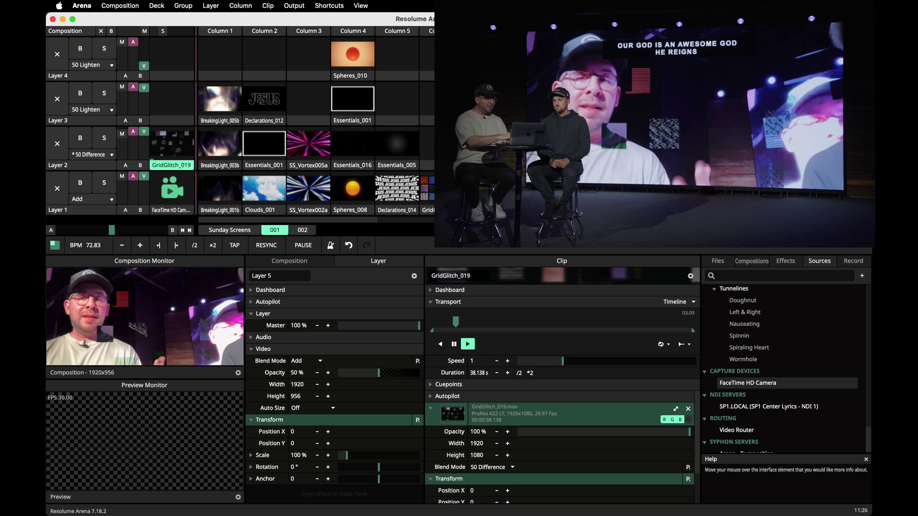
Apply Tint to the camera clip with Black To black and White To white for a greyscale look
left_click(785, 261)
type("tint")
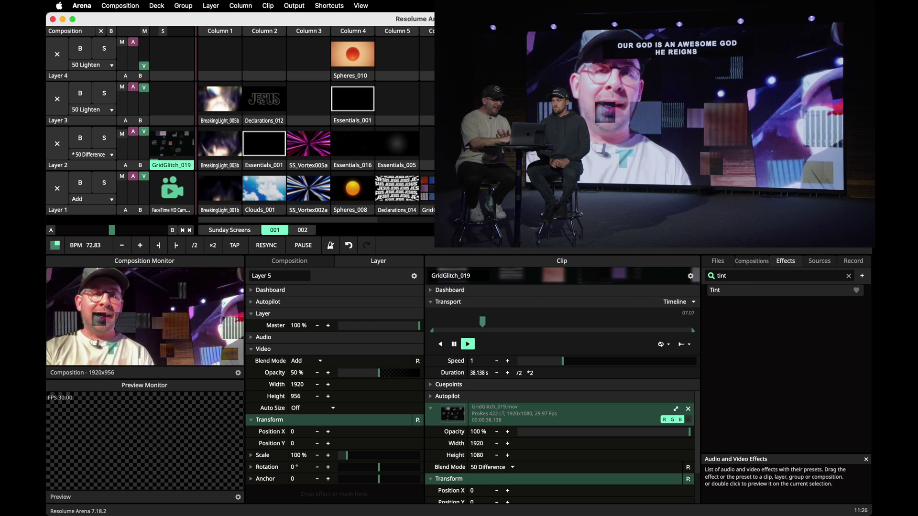
left_click_drag(715, 289, 172, 191)
scroll(491, 442, "down", 3)
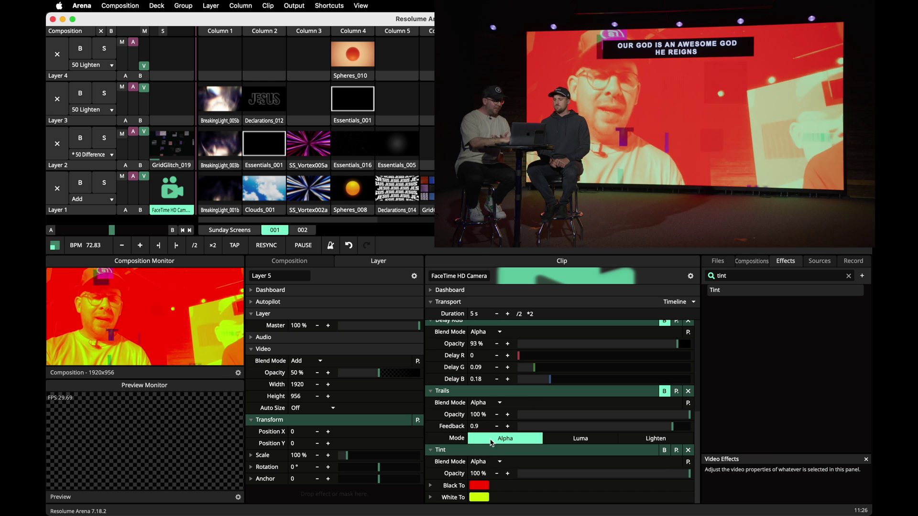
left_click(479, 486)
left_click(471, 492)
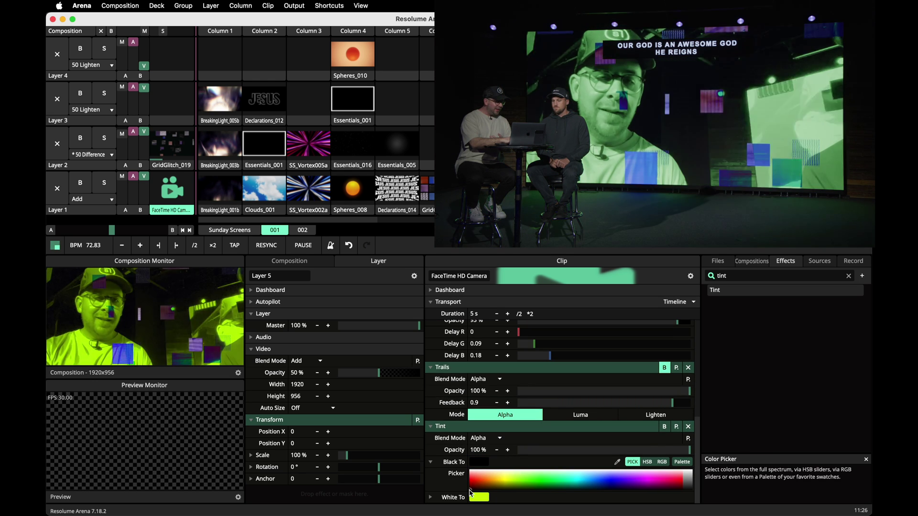
left_click(478, 497)
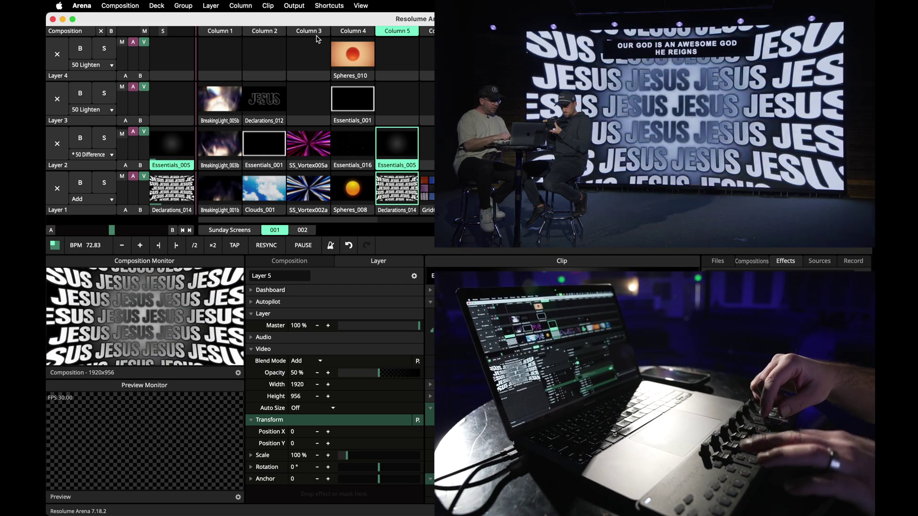
Launch the SS_Vortex clips via the Column 3 header
left_click(317, 39)
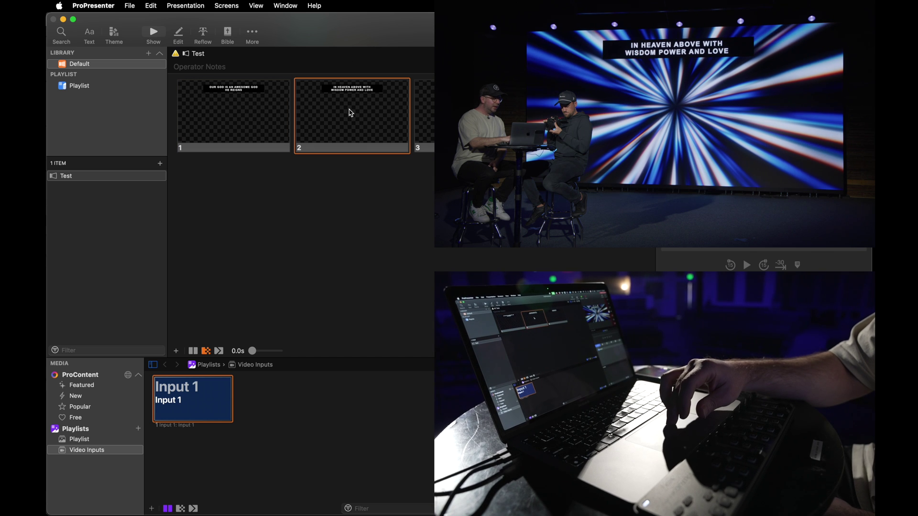
Step the lyrics from slide 1 through slide 2 to slide 3 live over the vortex
key("Right")
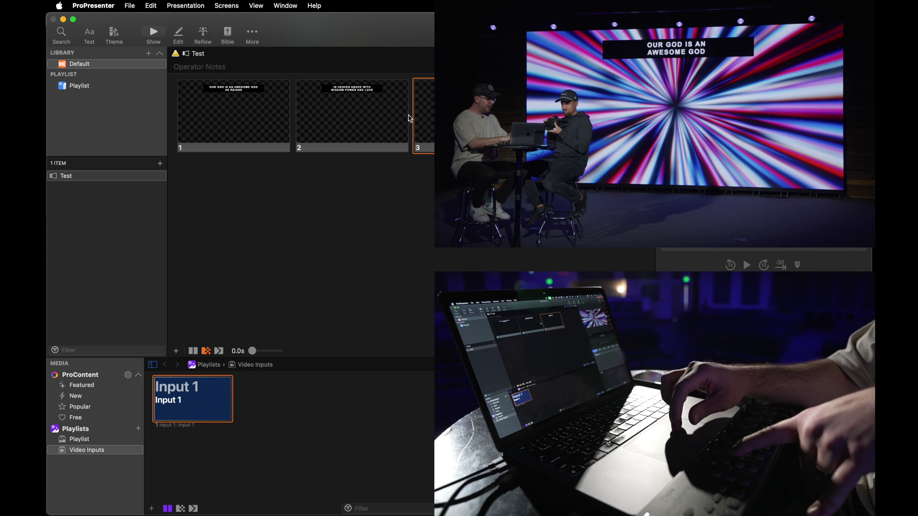
left_click(279, 119)
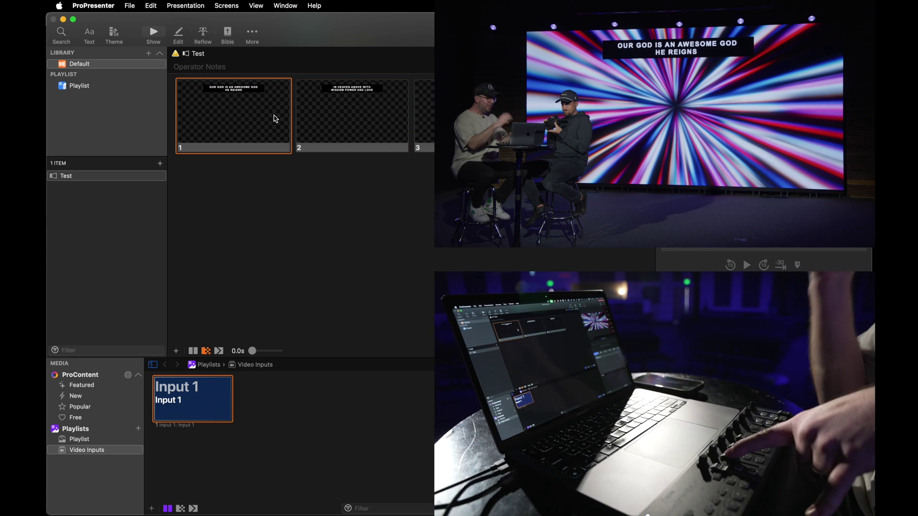
key("Right")
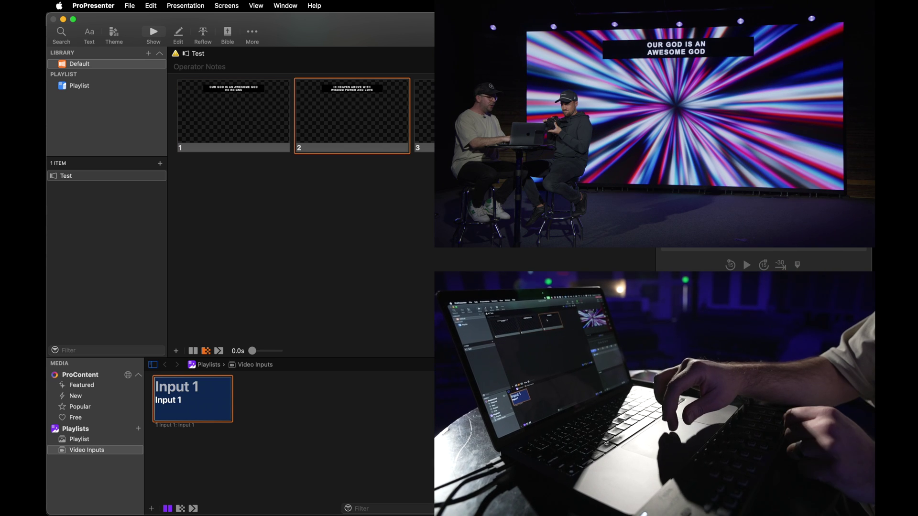
key("Right")
key("Right")
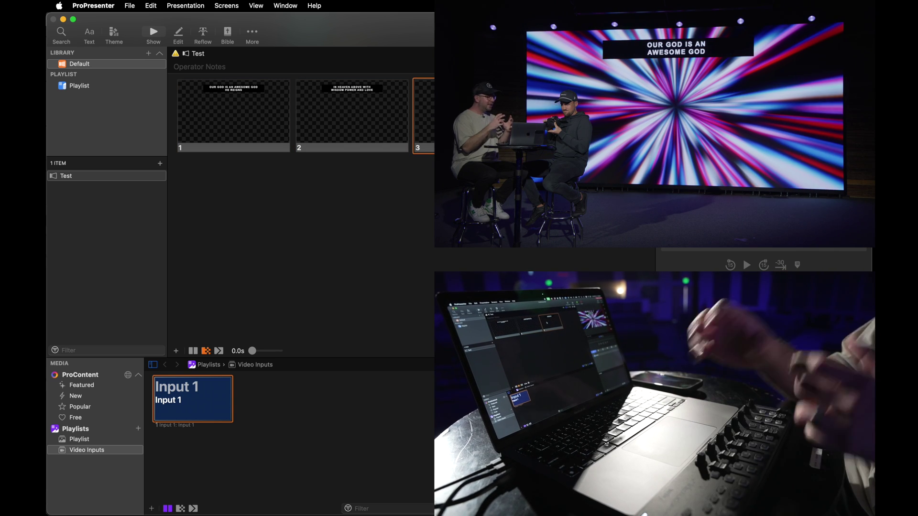